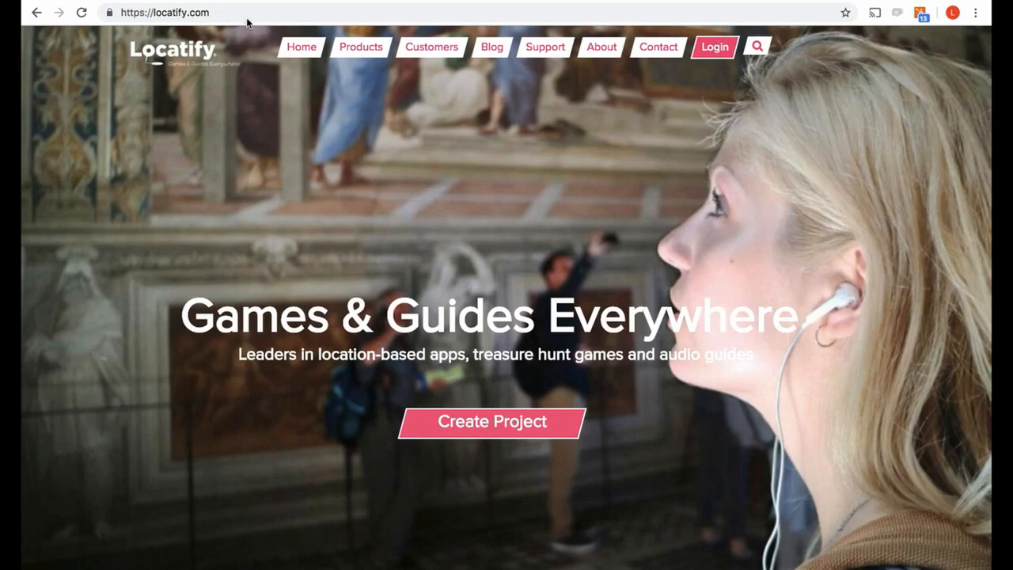
Open the account login page from the Login button on the Locatify homepage
click(717, 49)
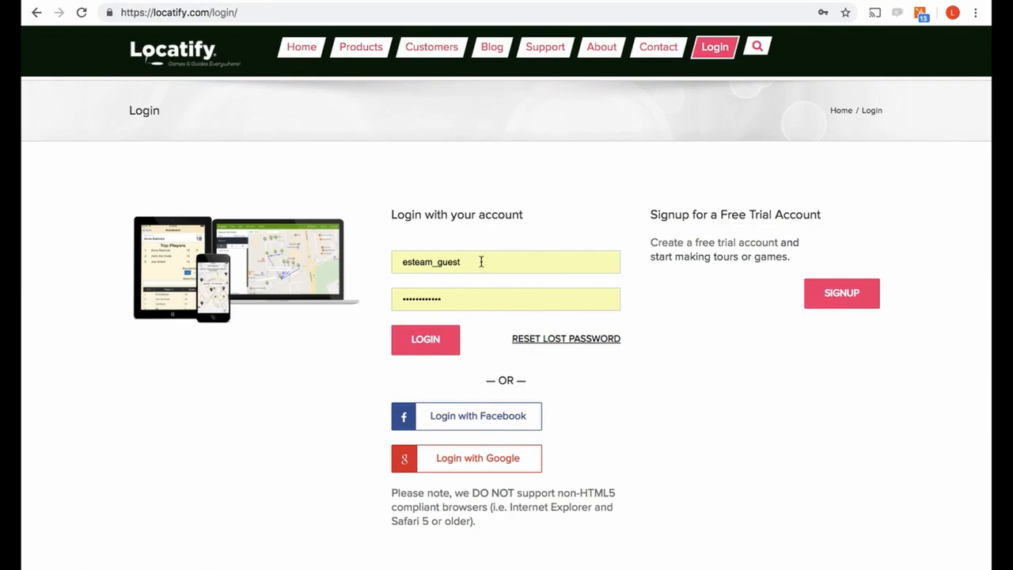
Sign in with the autofilled credentials to reach the empty Creator CMS dashboard
click(434, 346)
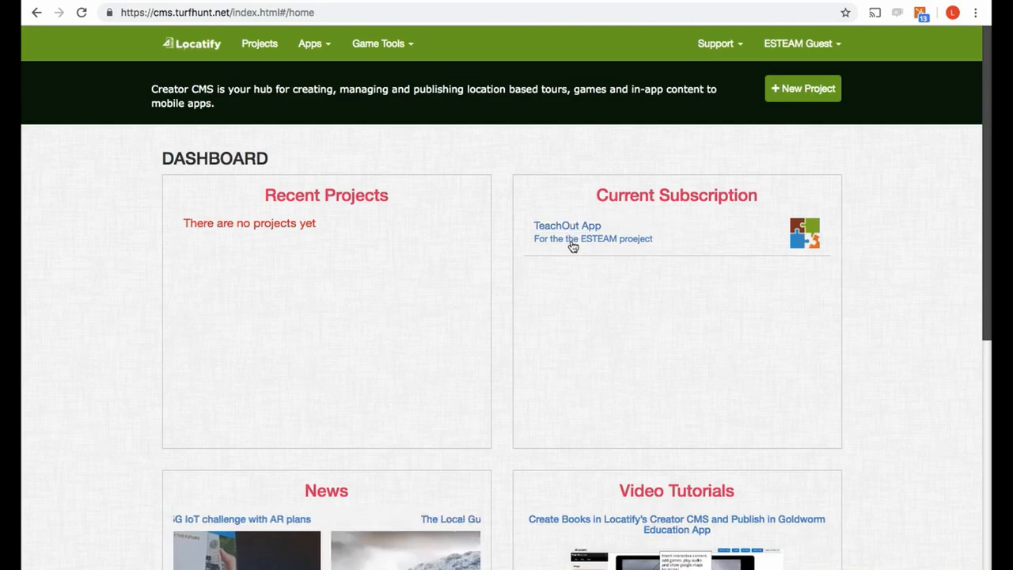
Start a new project named 'My tutorial game' and pick English as its language
click(812, 92)
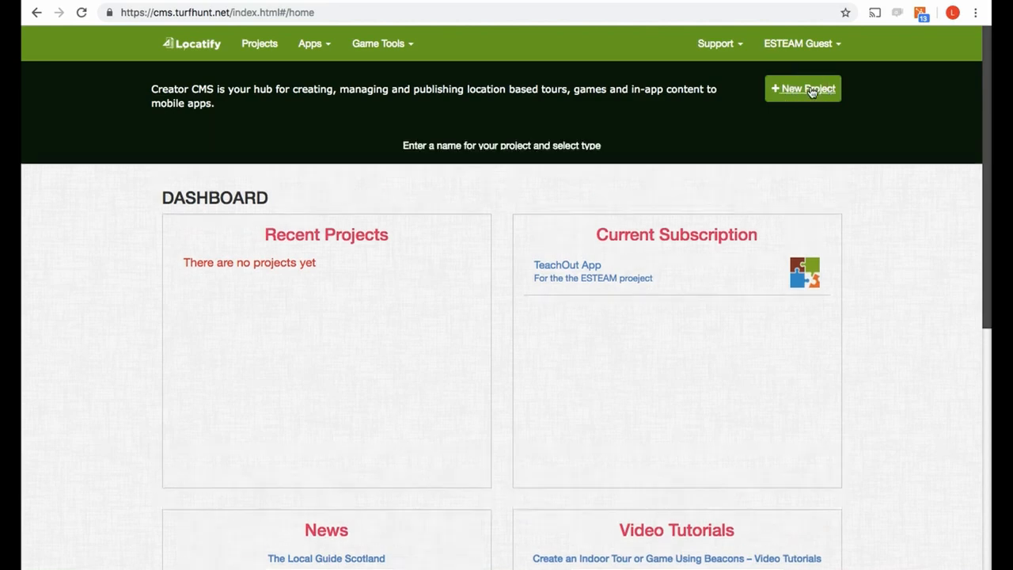
click(461, 173)
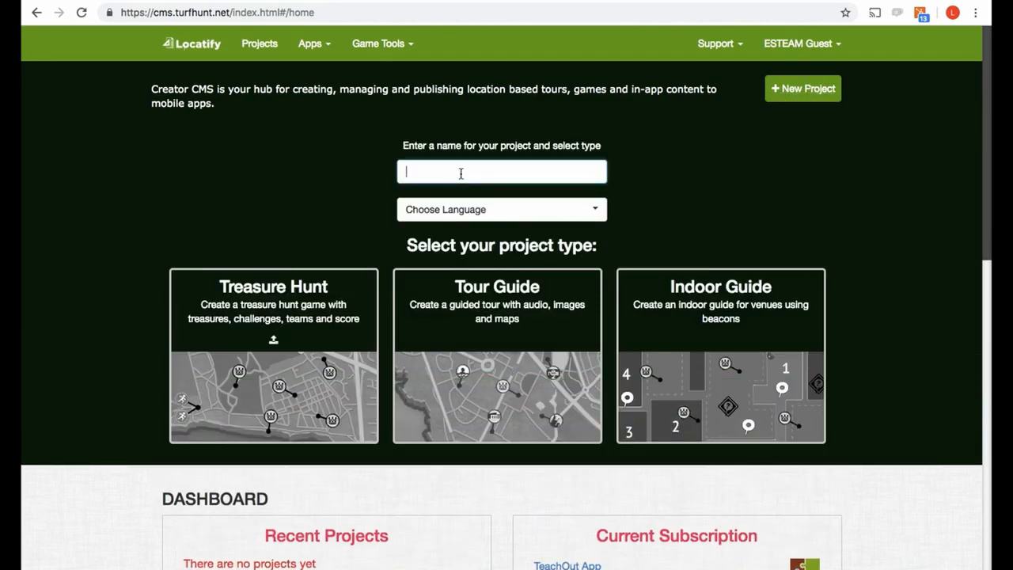
text(My tutorial game)
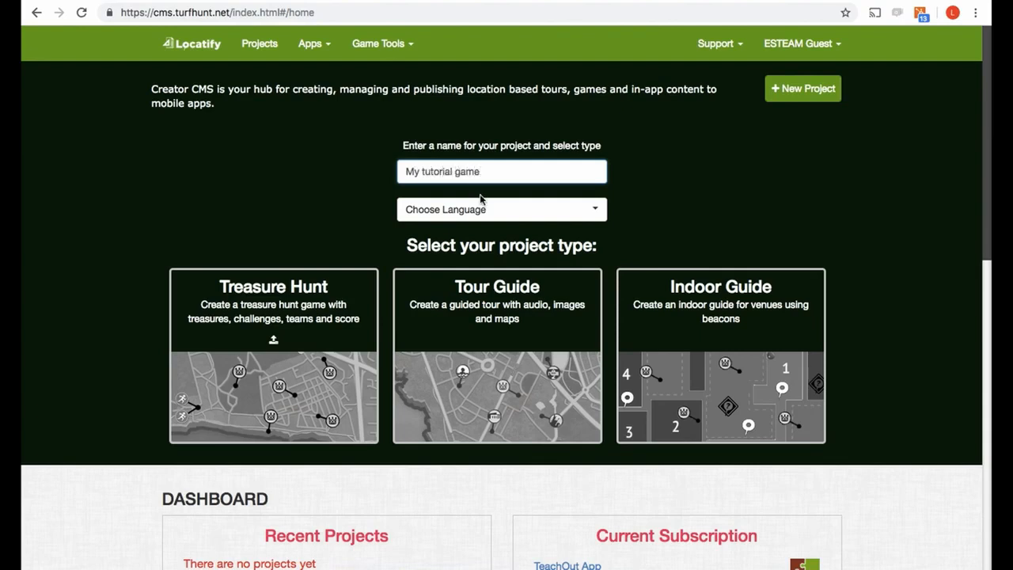
click(517, 211)
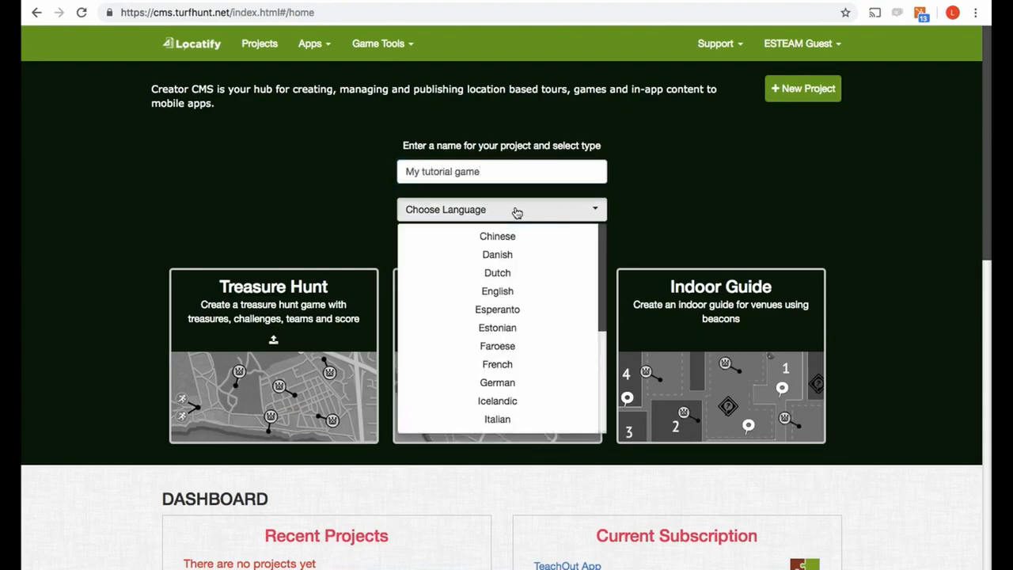
click(507, 293)
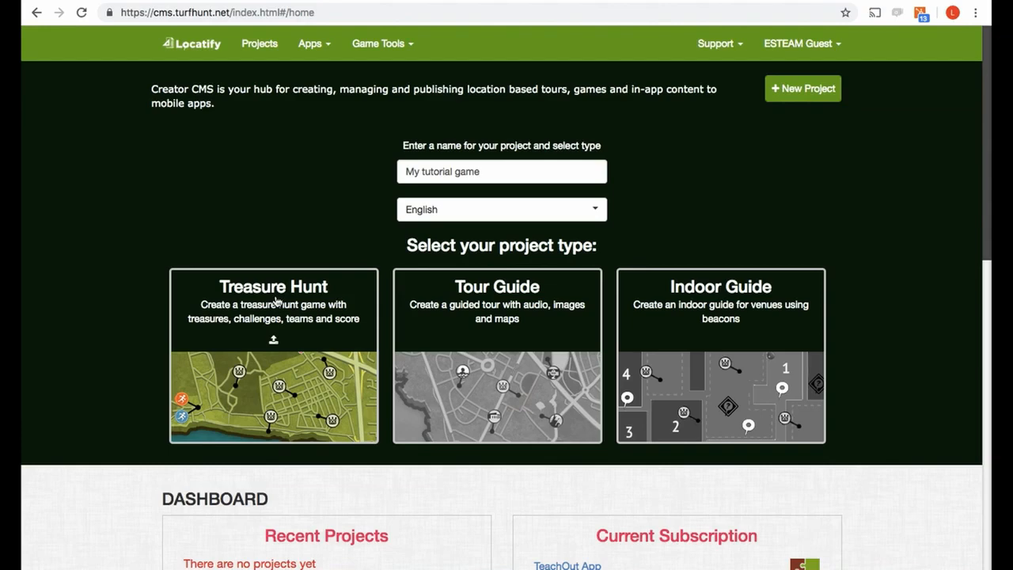
Choose the Treasure Hunt type, then zoom and pan the map to Tenerife's Radazul coast
click(276, 300)
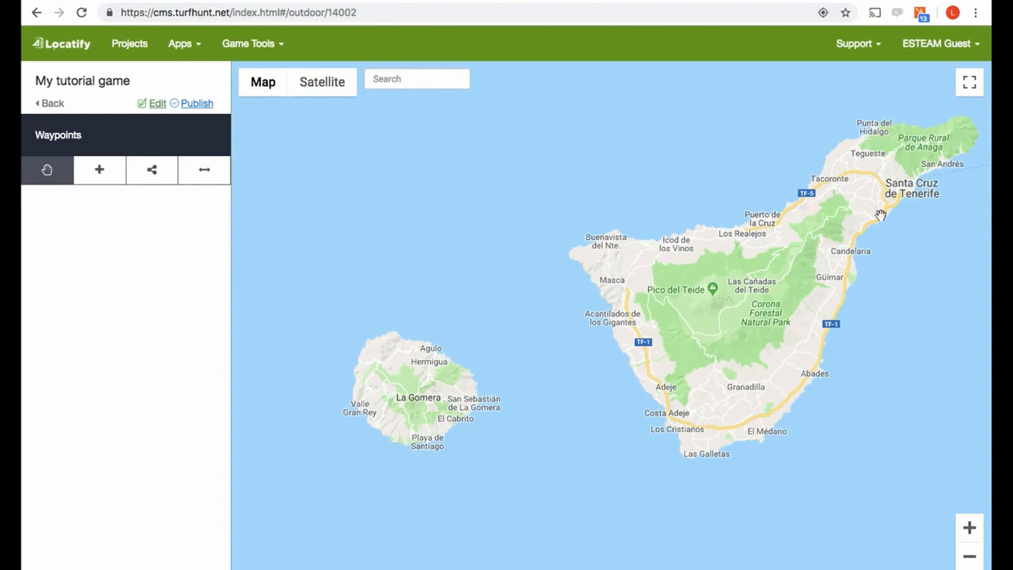
scroll(881, 214, up, 5)
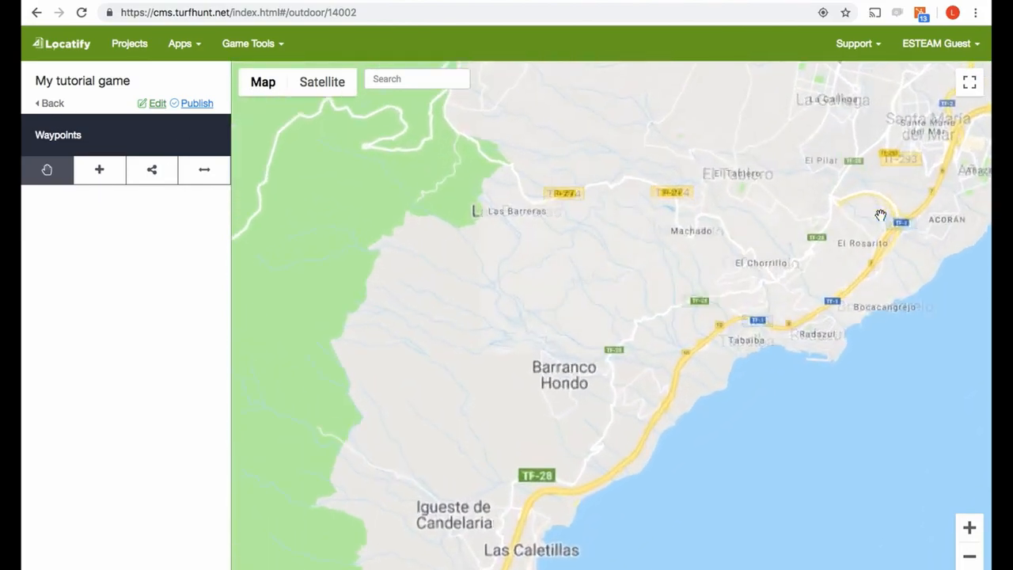
scroll(881, 214, up, 5)
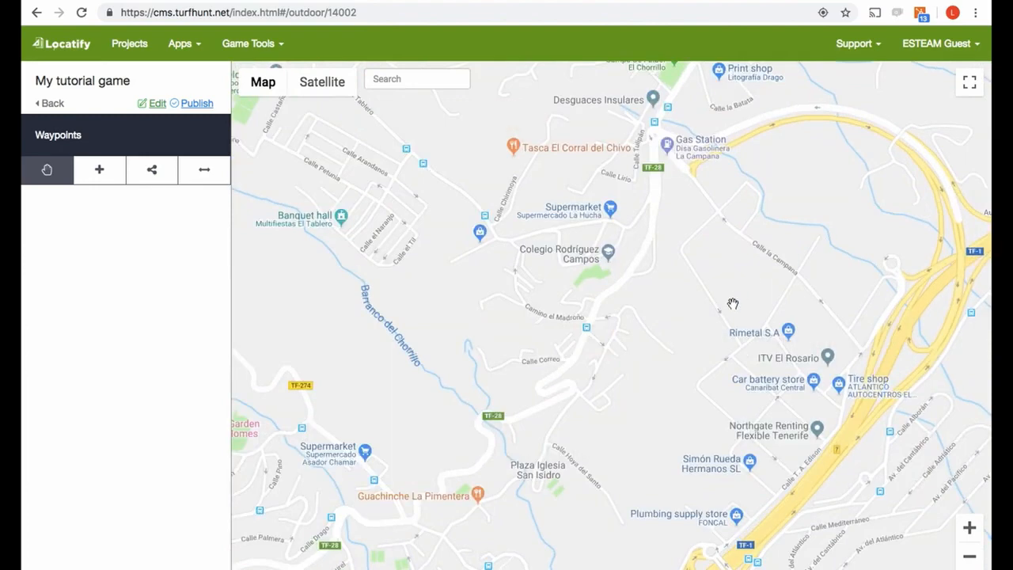
drag(733, 304, 795, 0)
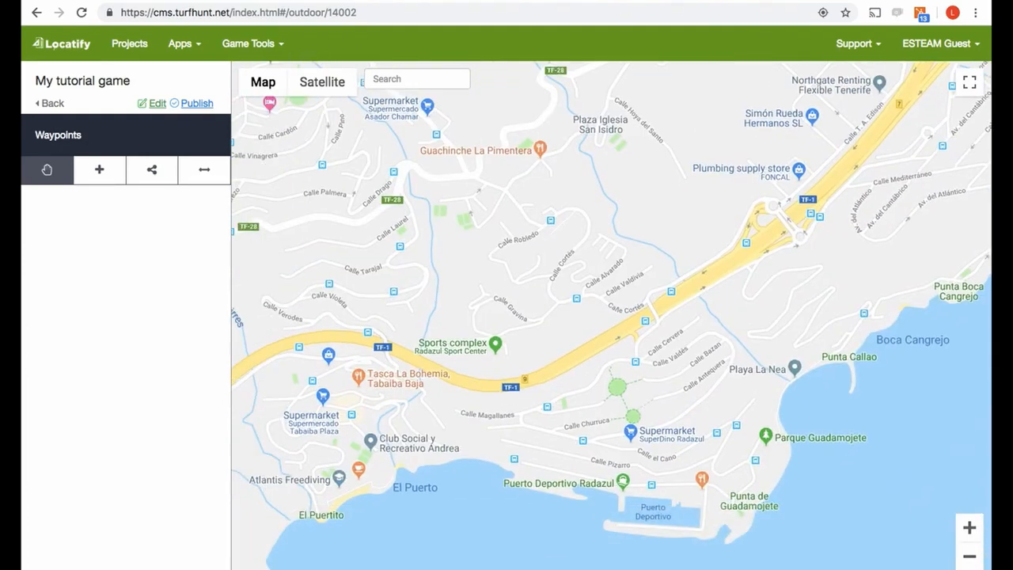
drag(684, 395, 630, 306)
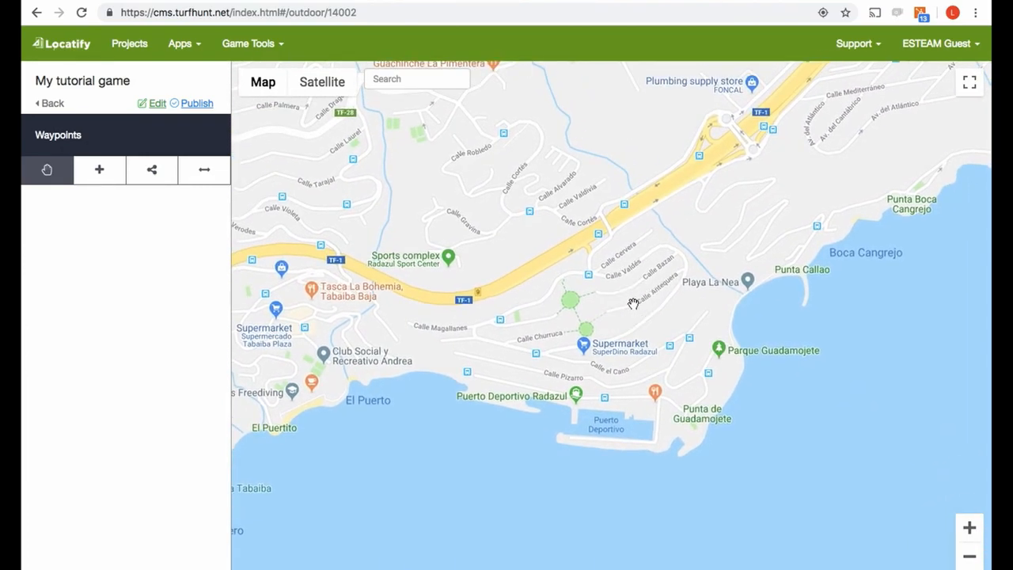
Place treasure pin Point 1 near Parque Guadamojete, zoom in, and open its Edit settings
click(100, 171)
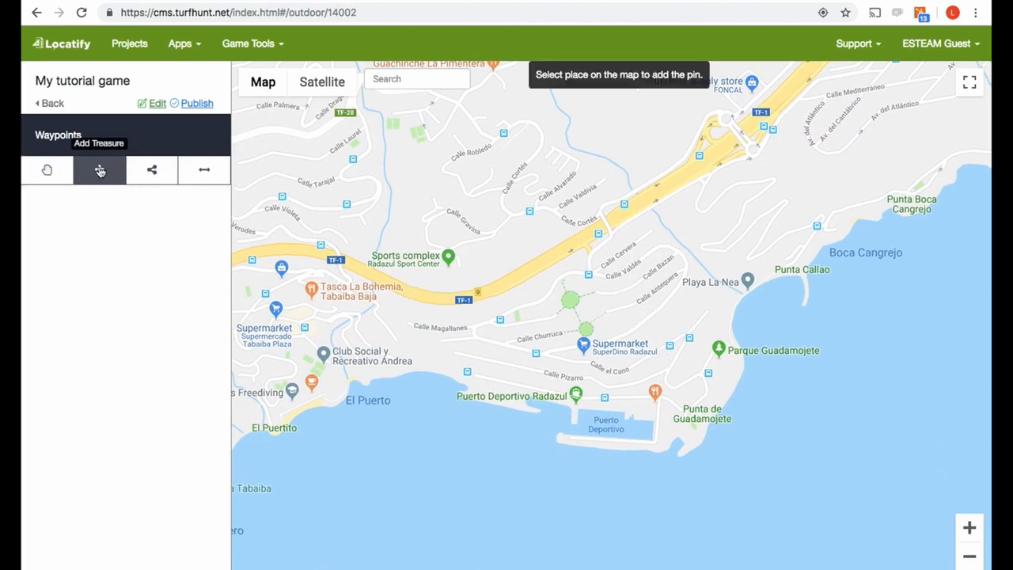
click(700, 379)
scroll(700, 380, up, 2)
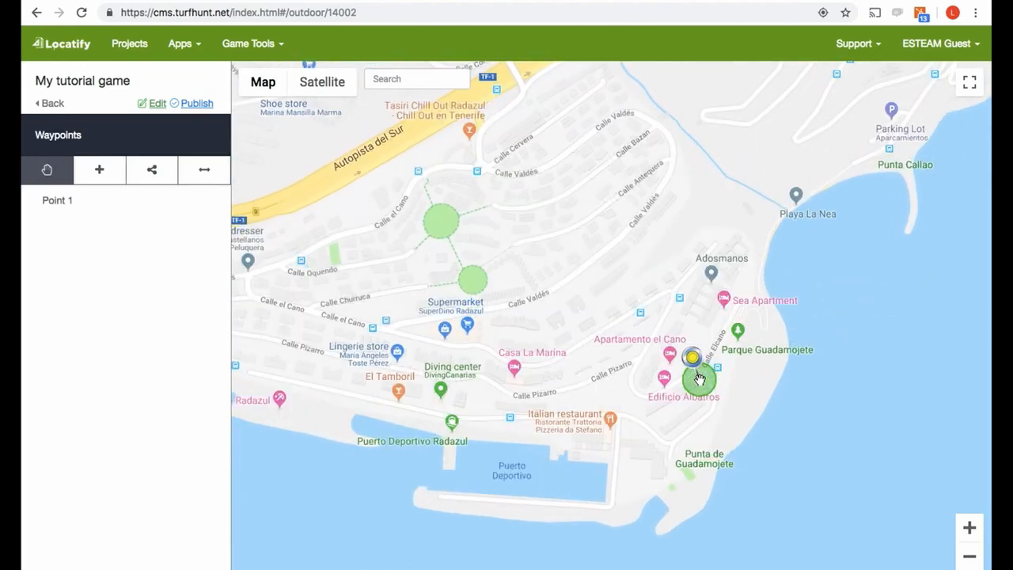
scroll(700, 379, up, 1)
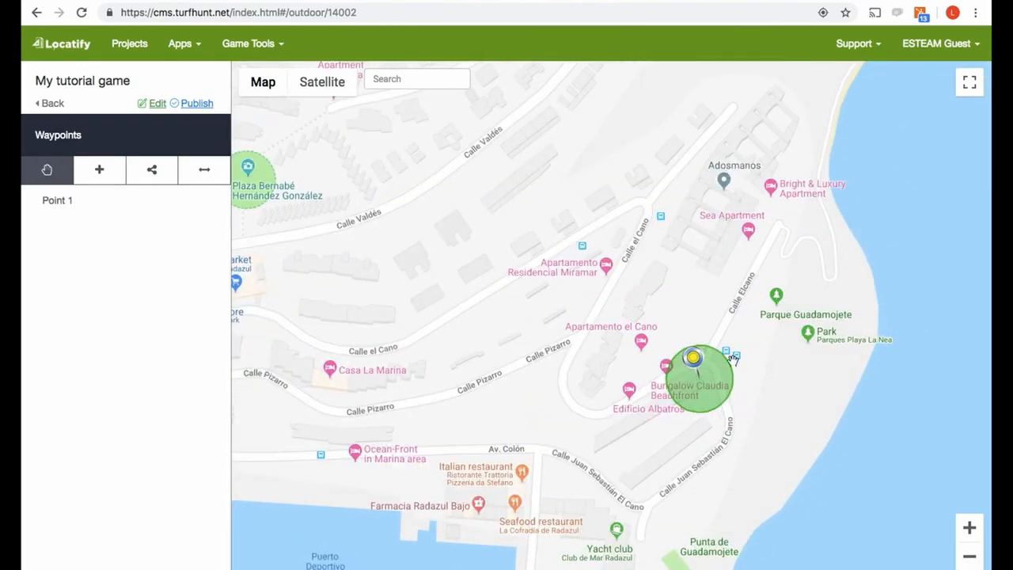
click(731, 360)
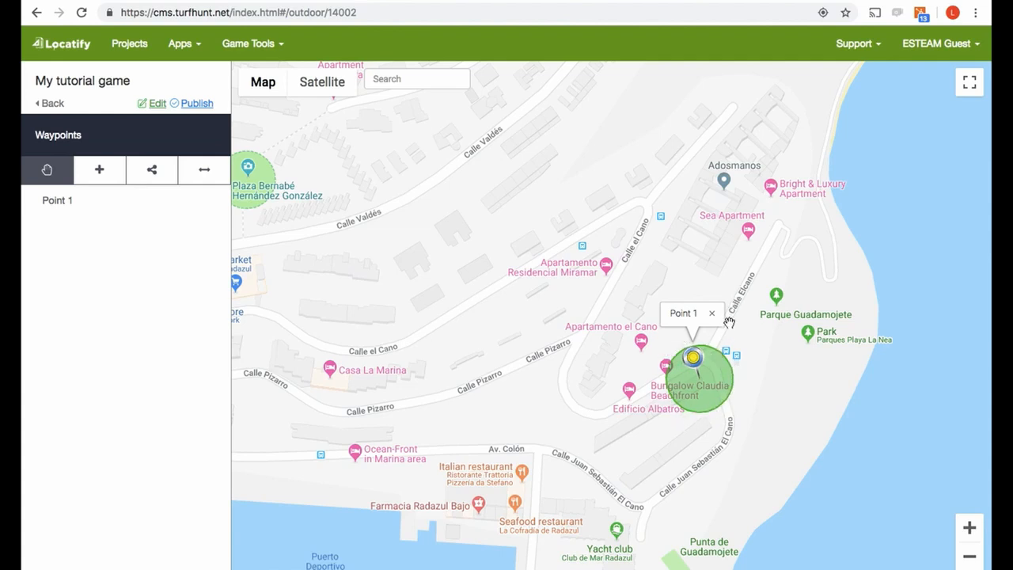
click(694, 358)
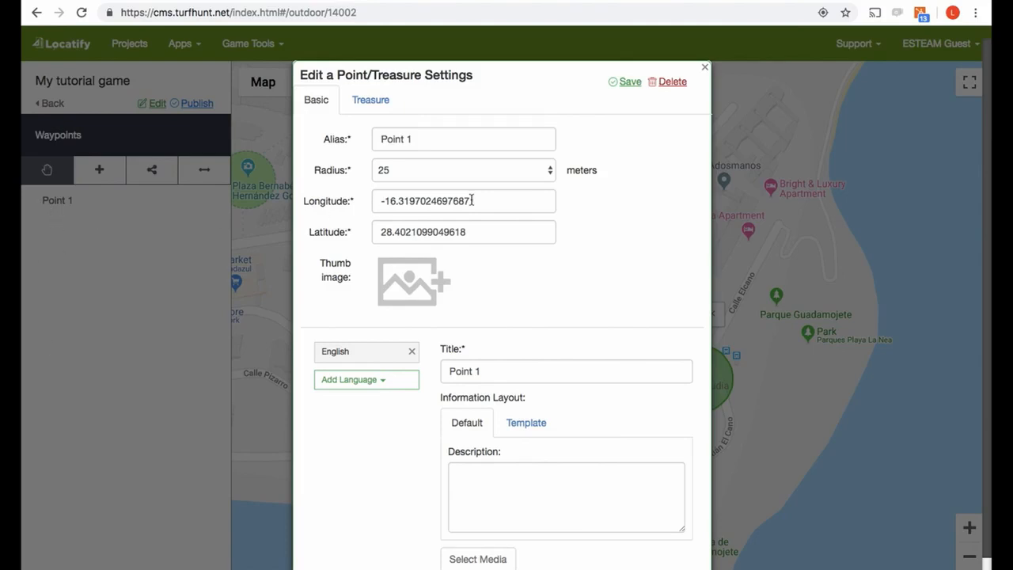
Set Point 1's activation radius to 50 meters and open the thumbnail Media Manager
click(552, 174)
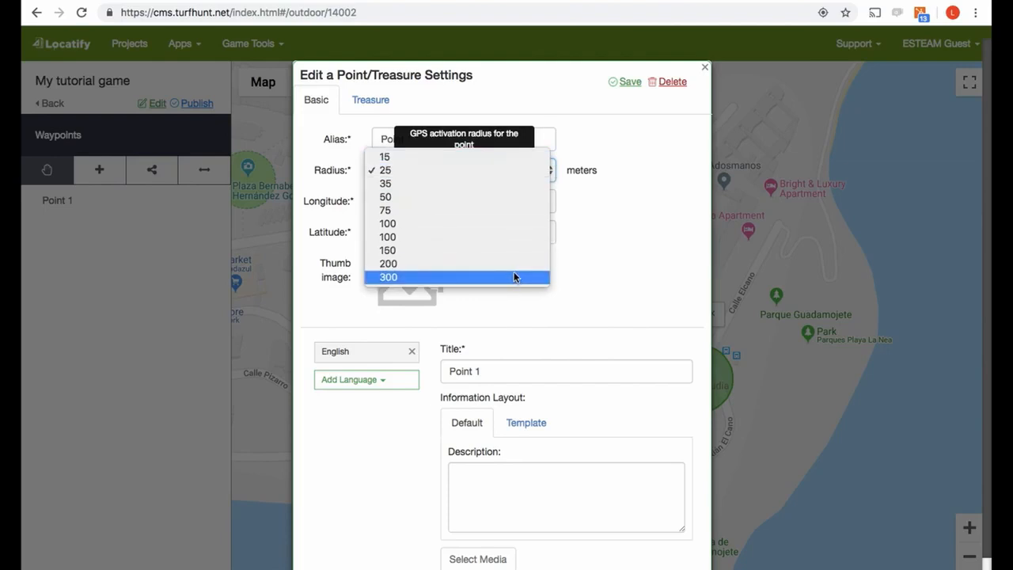
click(505, 194)
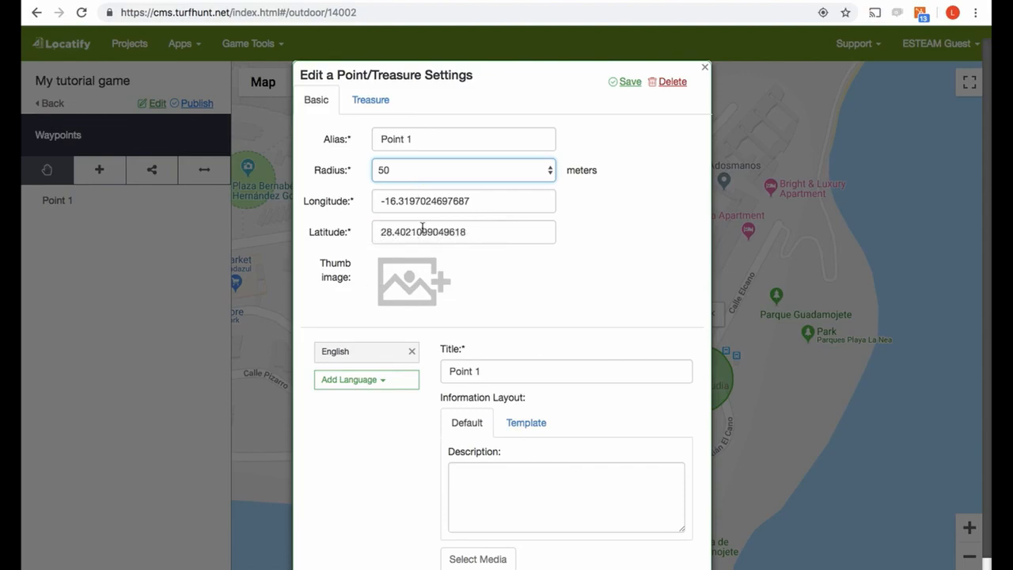
click(401, 291)
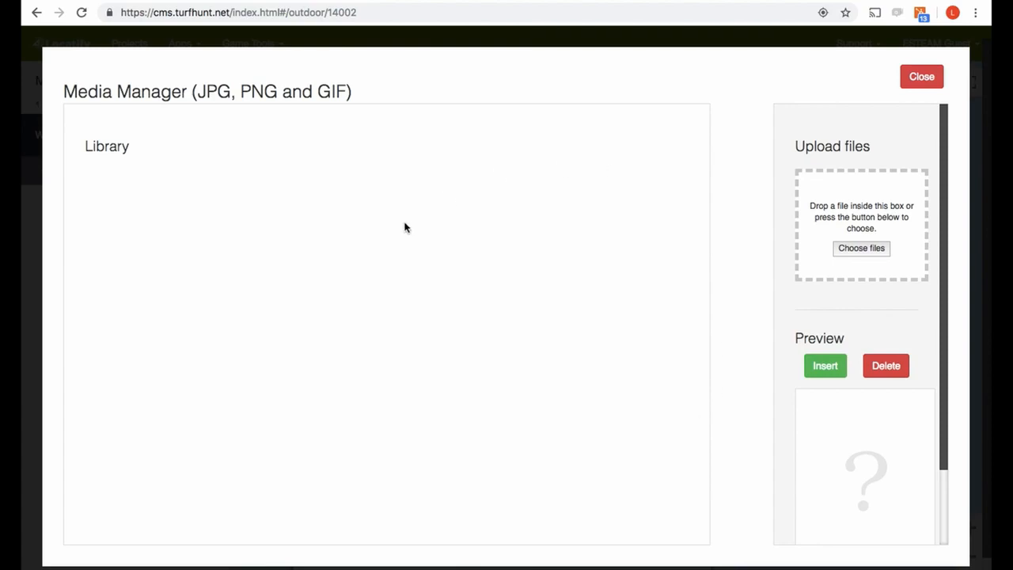
Upload logo.png to the media library and insert its puzzle image as the thumbnail
click(863, 250)
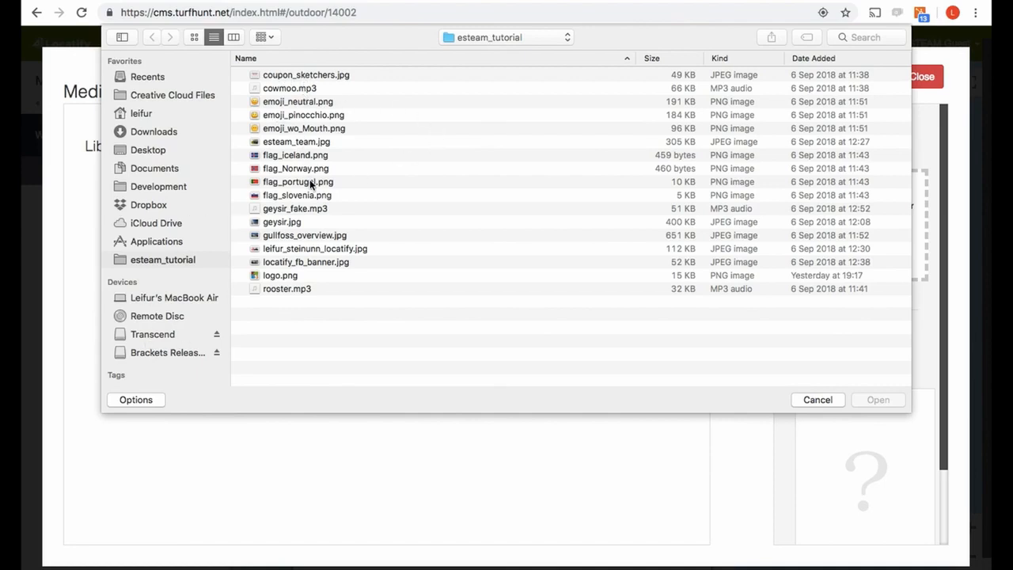
click(278, 276)
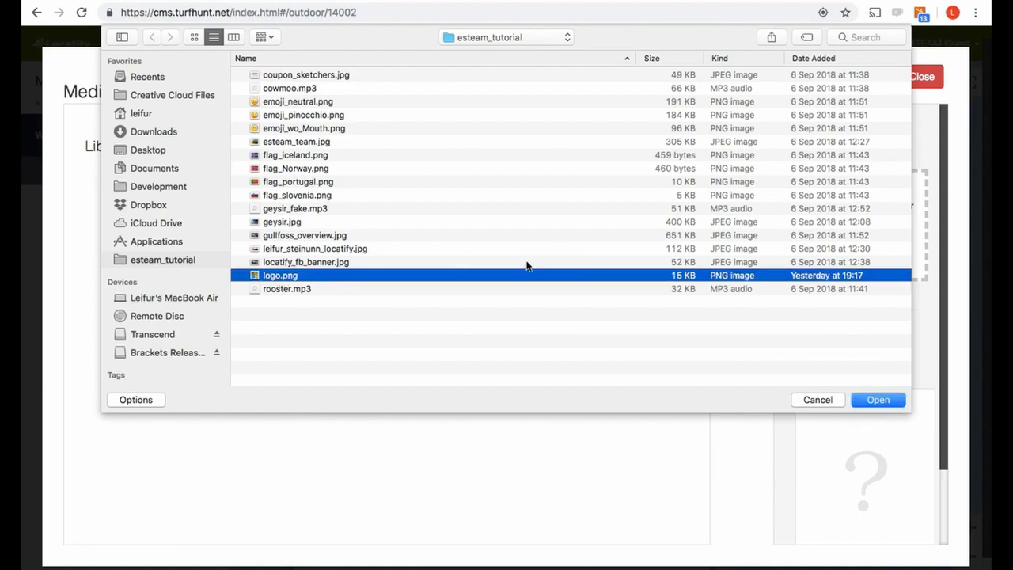
click(878, 400)
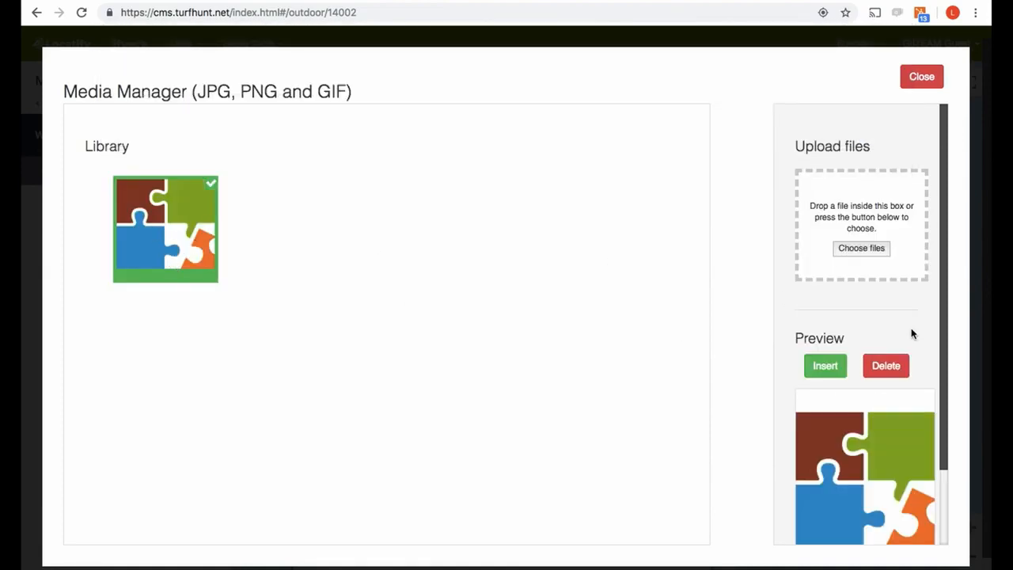
click(826, 366)
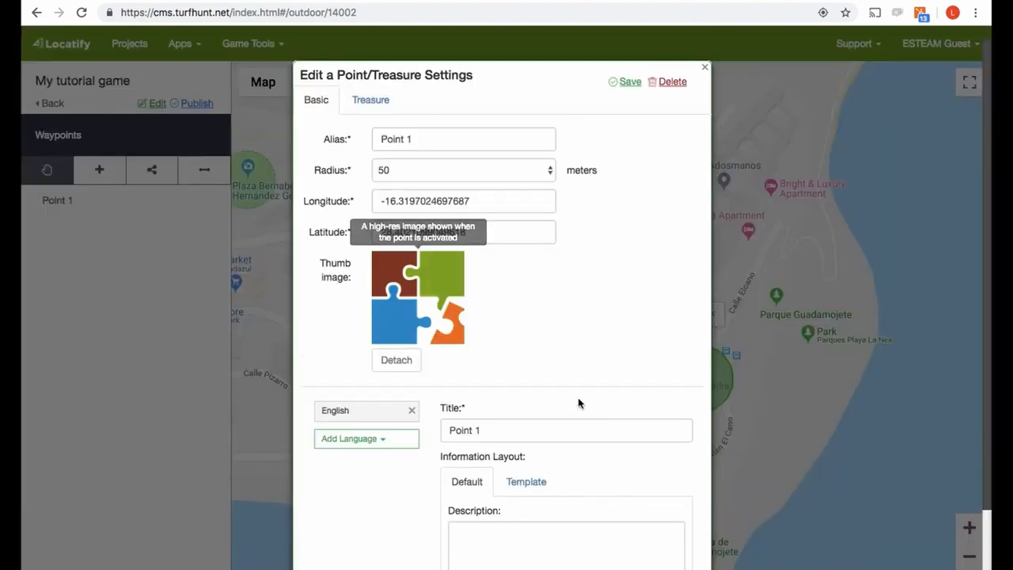
Change the point's title from 'Point 1' to 'Treasure One'
click(513, 433)
scroll(513, 432, down, 1)
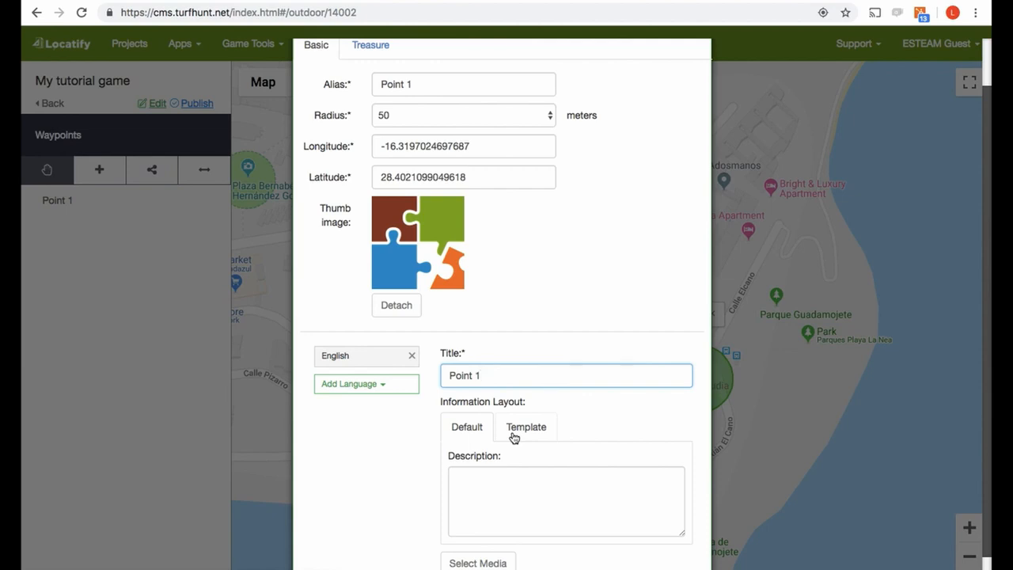
key(BackSpace)
key(BackSpace)
key(BackSpace)
key(BackSpace)
key(BackSpace)
key(BackSpace)
key(BackSpace)
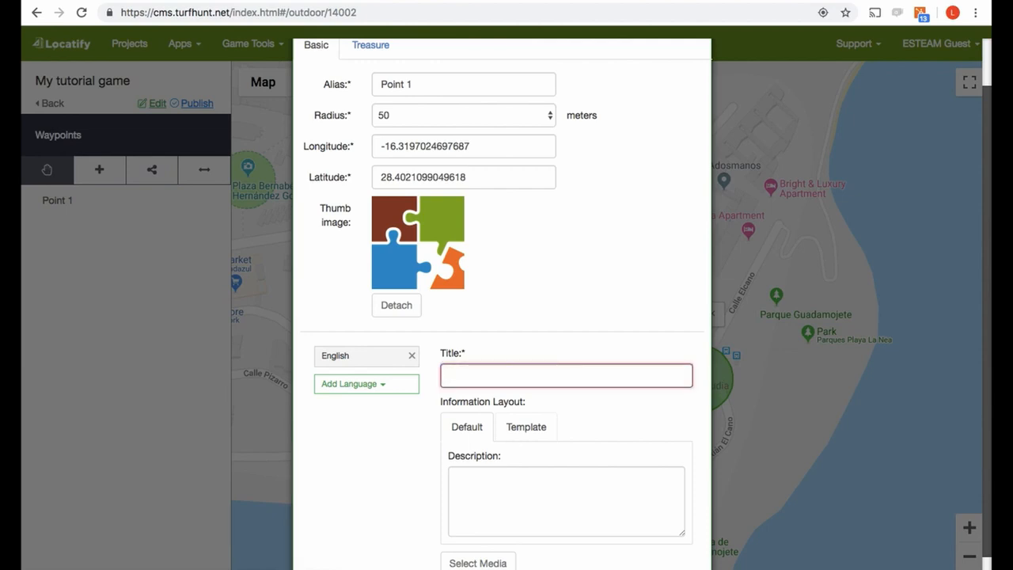
text(Treasure One)
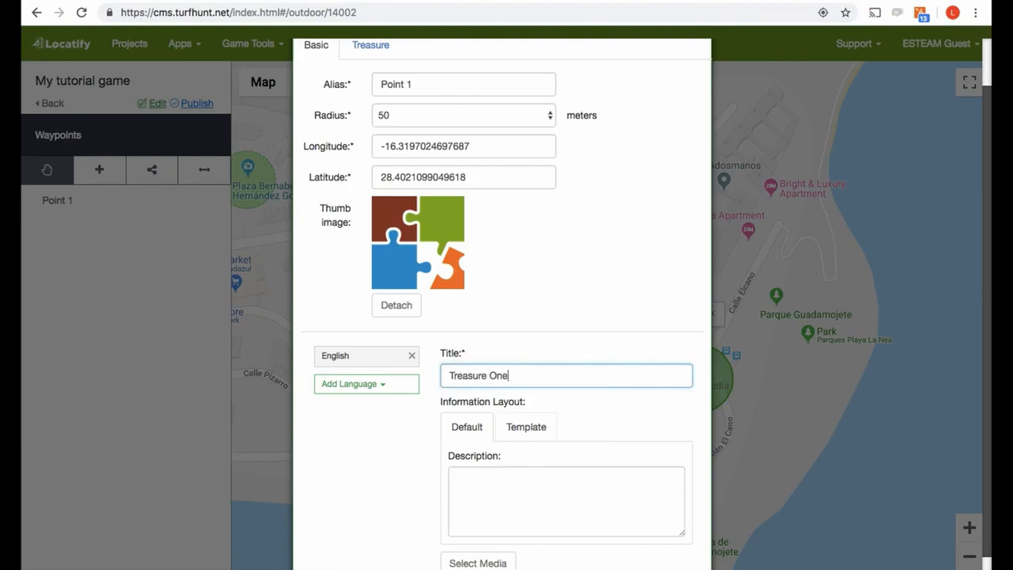
Enter the description 'Lorem ipsum.' and open Select Media for the point's audio
mouse_move(486, 493)
scroll(486, 490, down, 1)
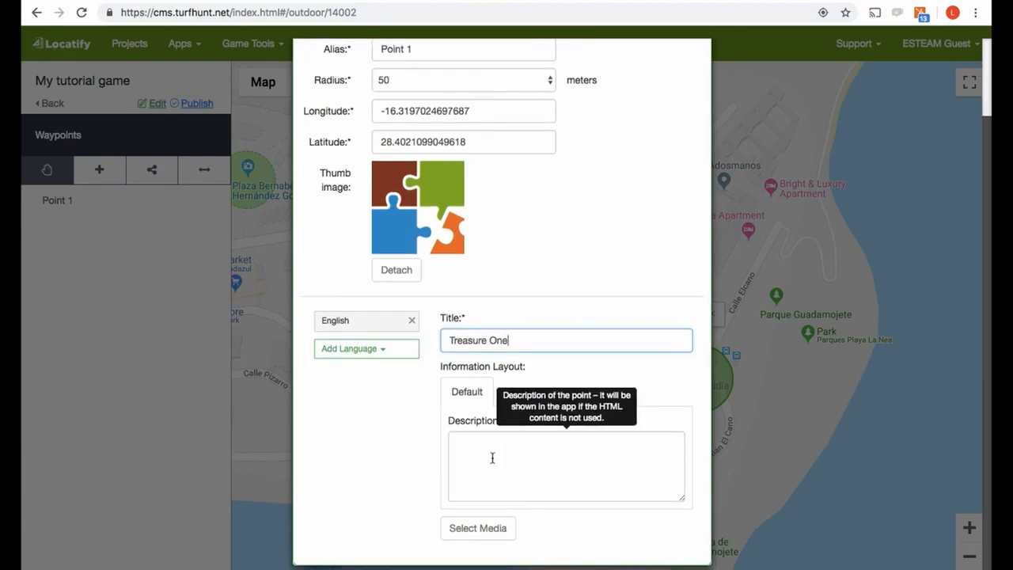
click(492, 458)
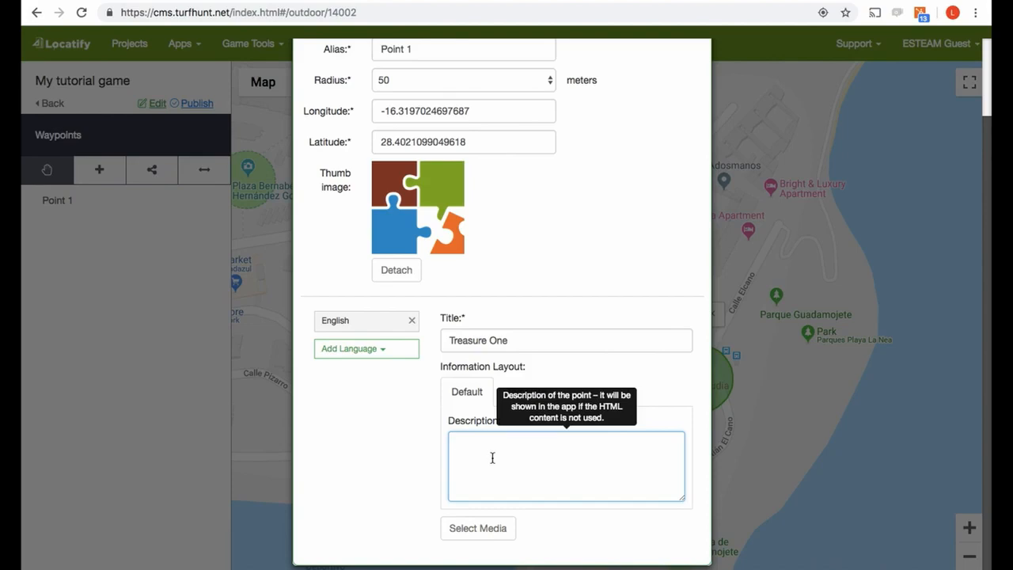
text(Lorem ipsum.)
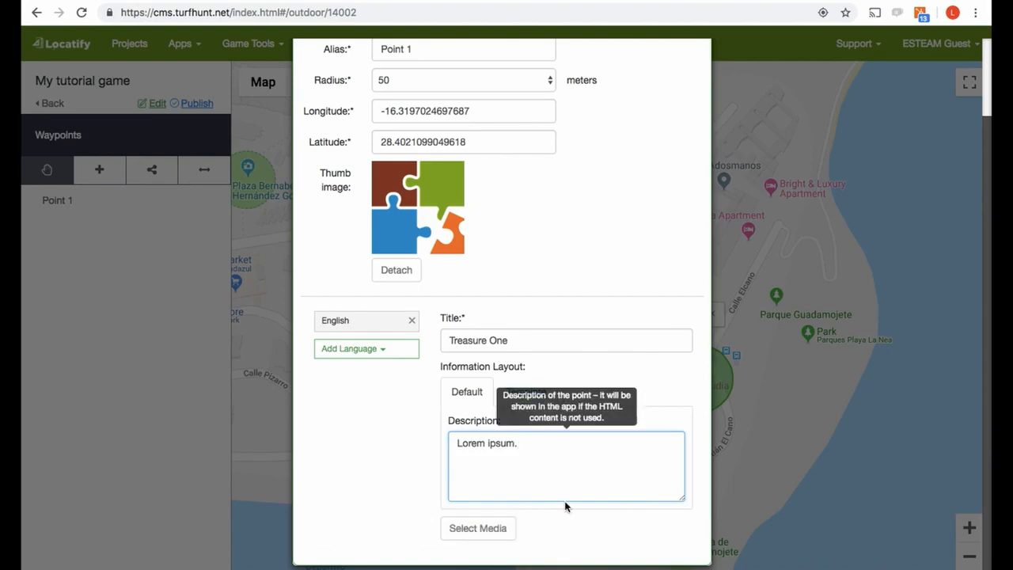
click(478, 528)
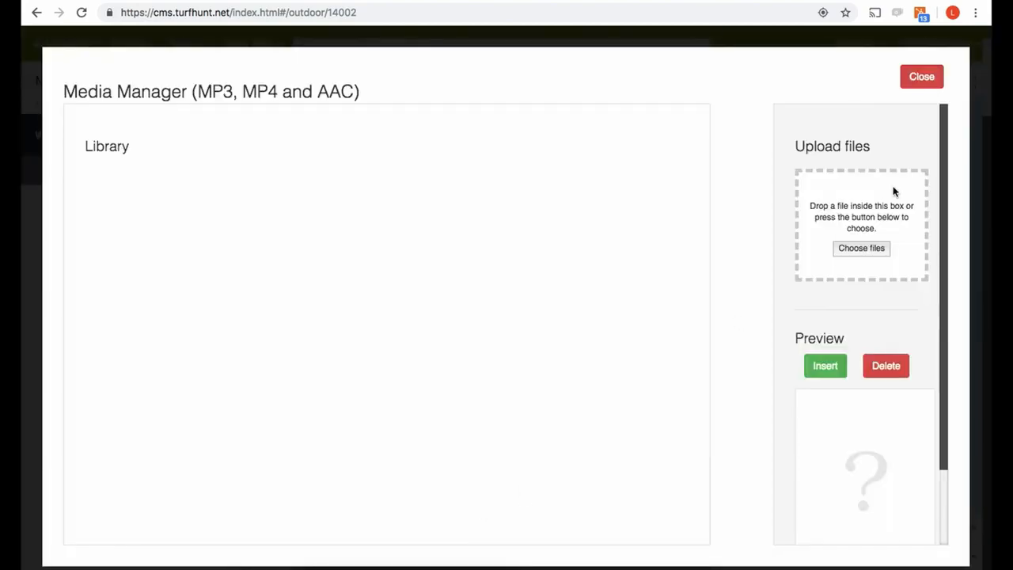
Upload cowmoo.mp3, select it in the library, and insert it into Treasure One
click(867, 255)
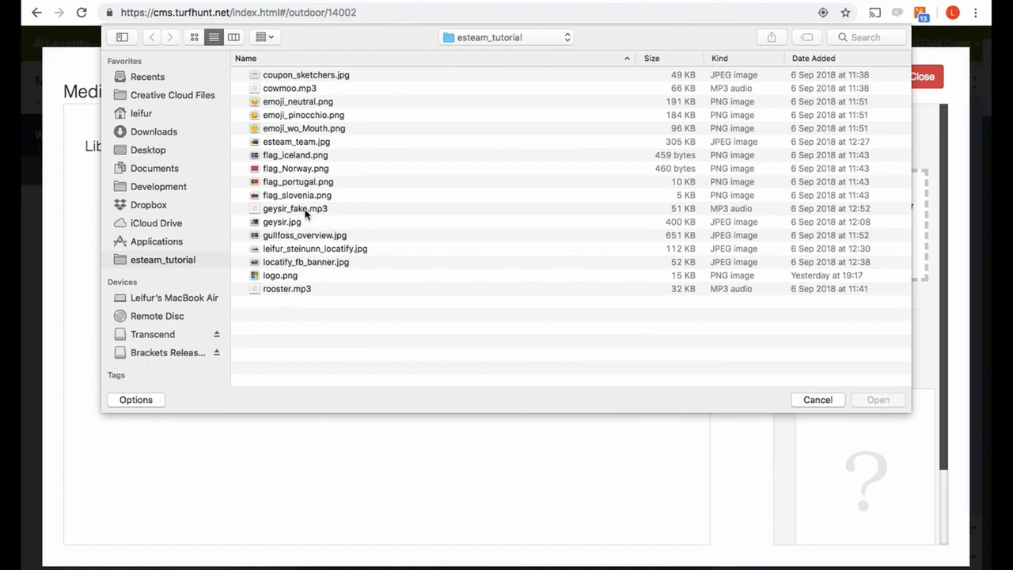
click(288, 90)
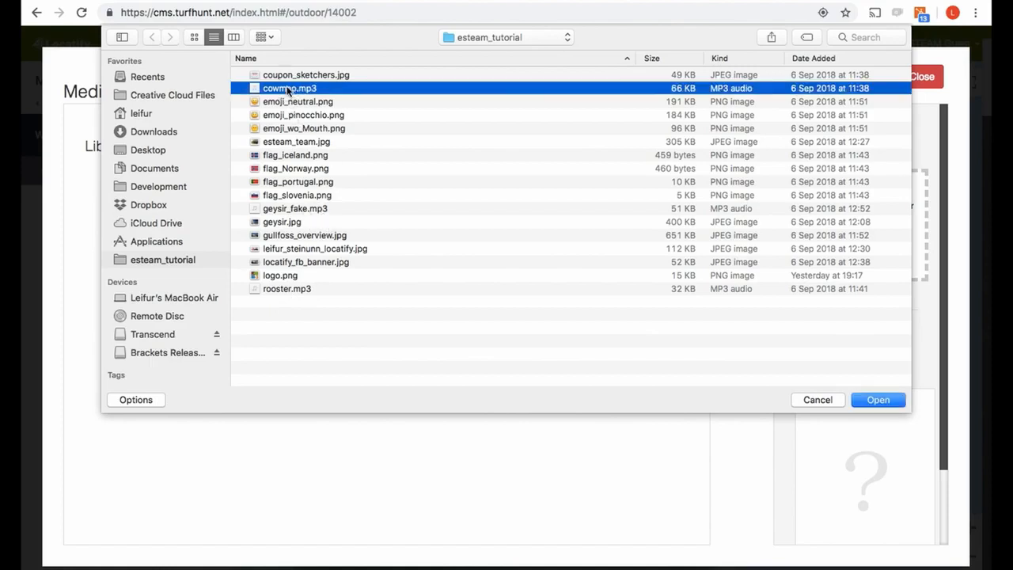
click(877, 400)
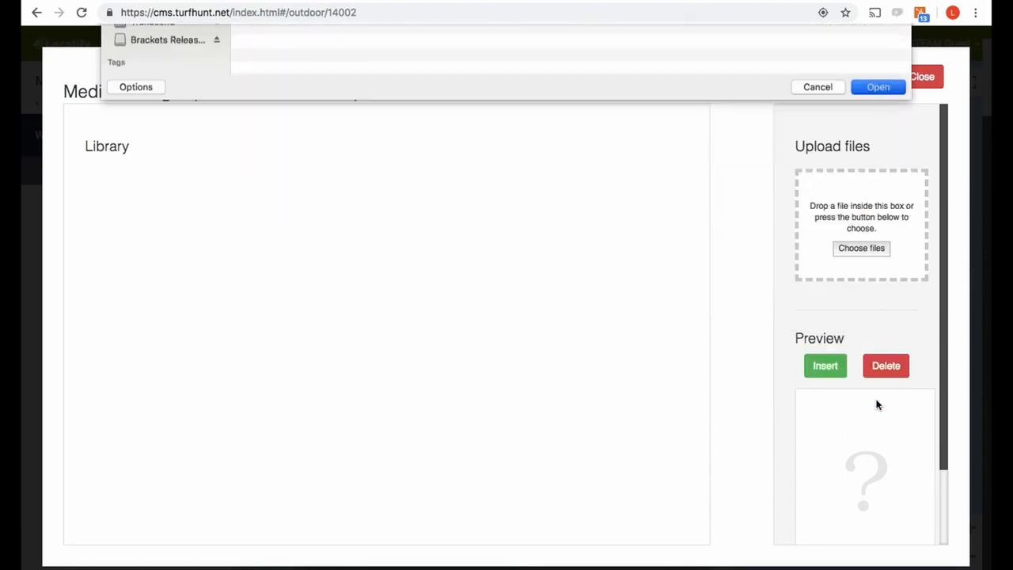
click(203, 211)
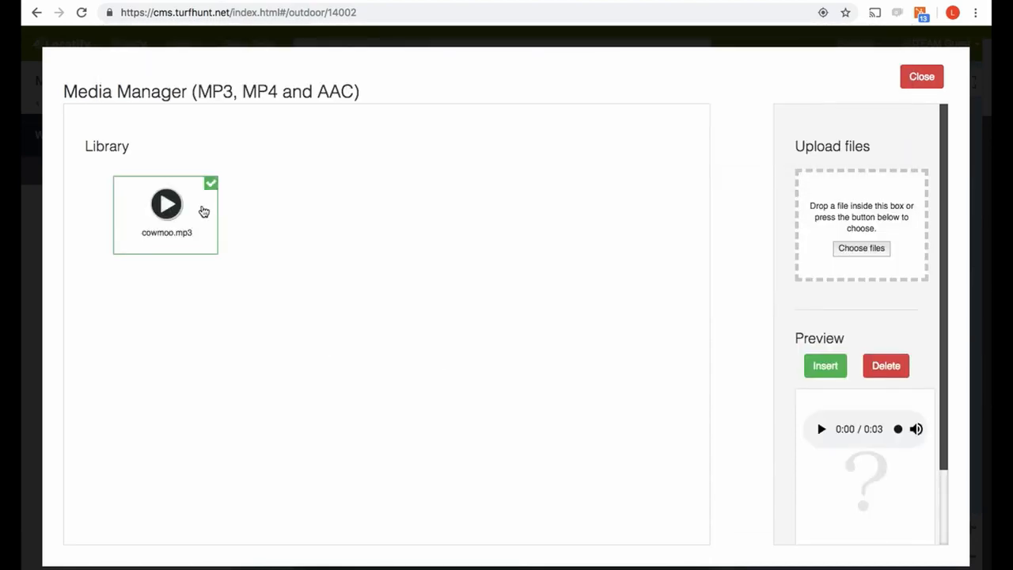
click(827, 369)
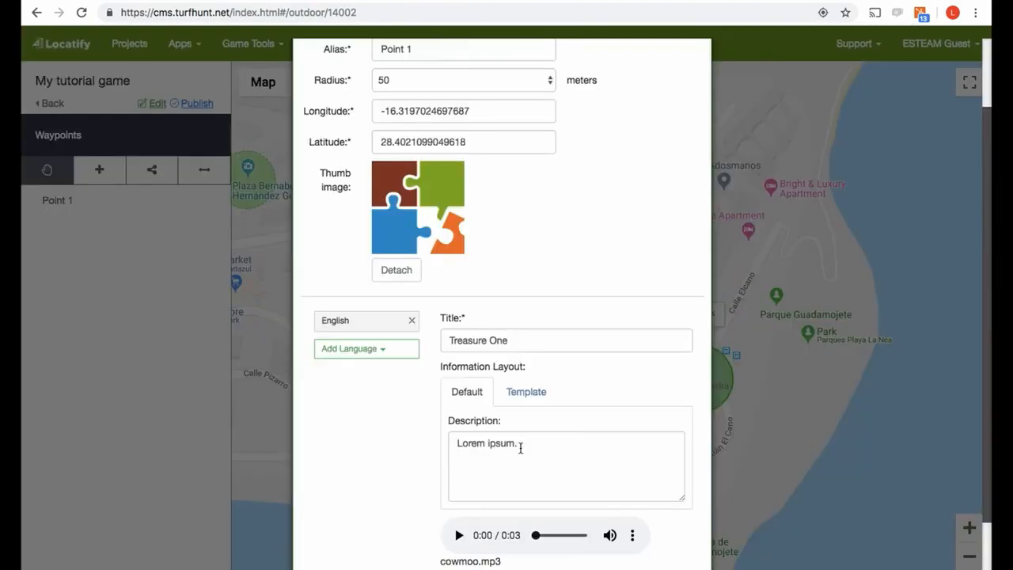
Play cowmoo.mp3 in the point's audio player, raising the volume to check it
scroll(391, 515, down, 1)
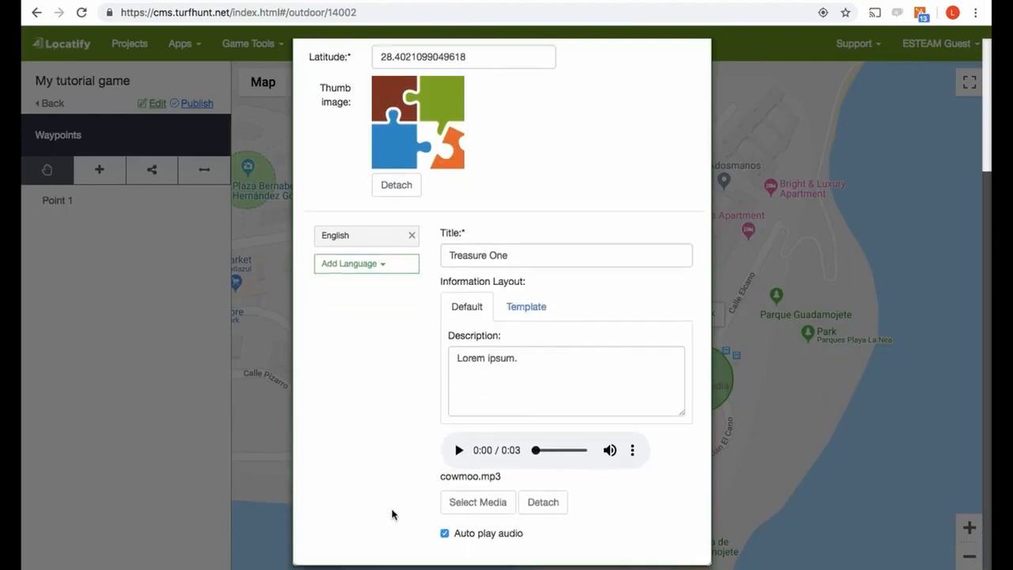
click(459, 450)
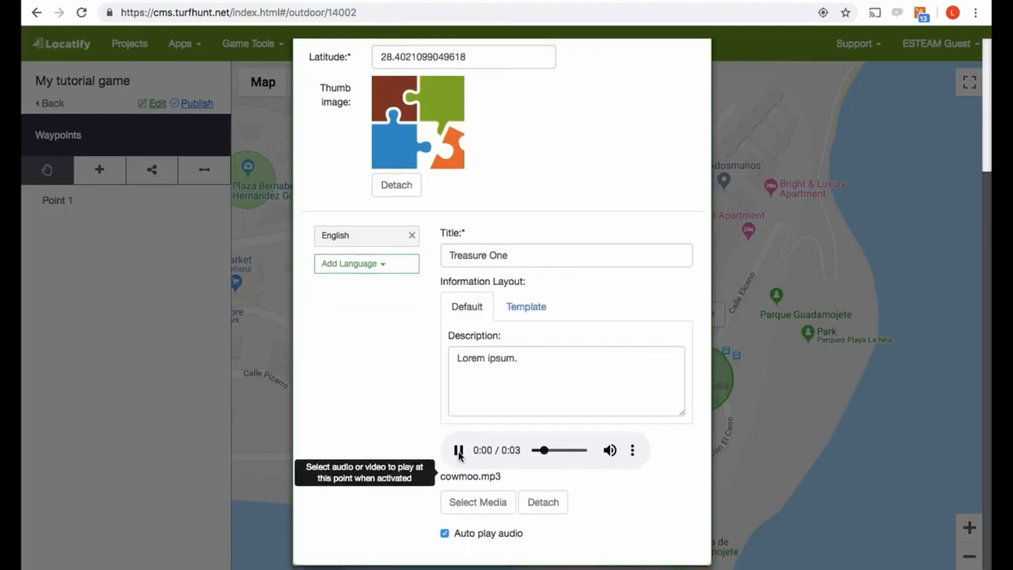
key(XF86AudioRaiseVolume)
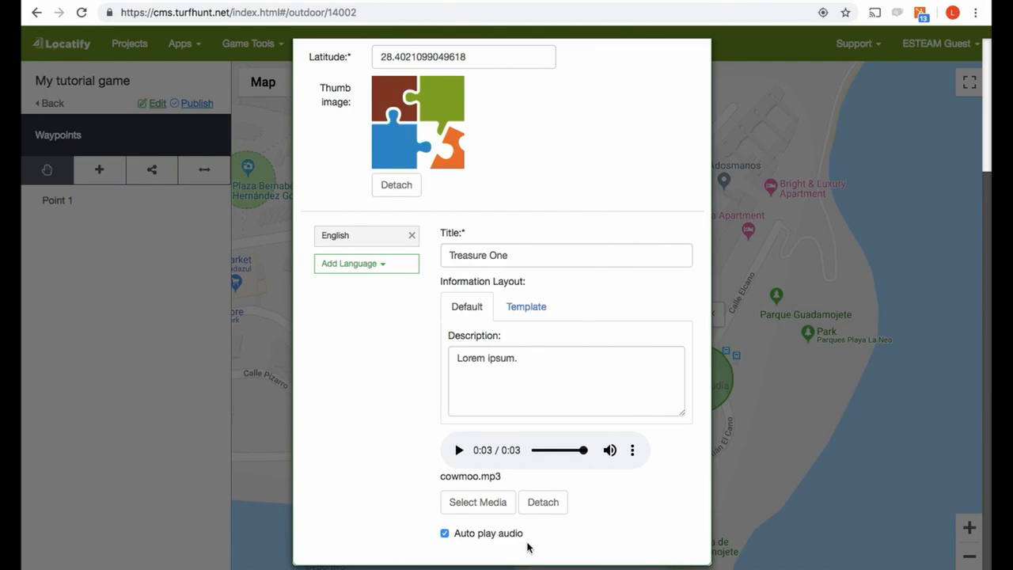
scroll(613, 168, up, 3)
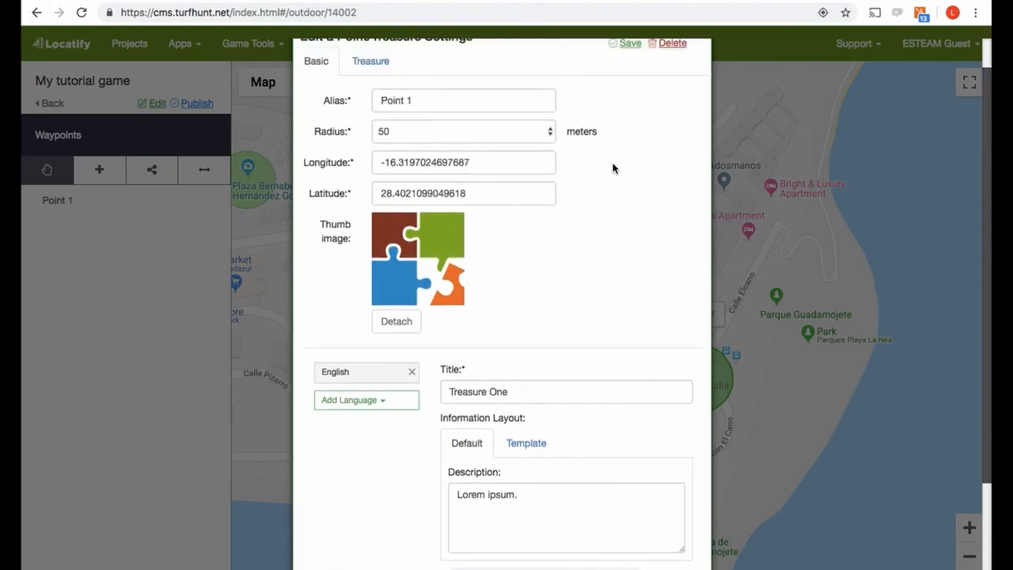
scroll(613, 168, up, 2)
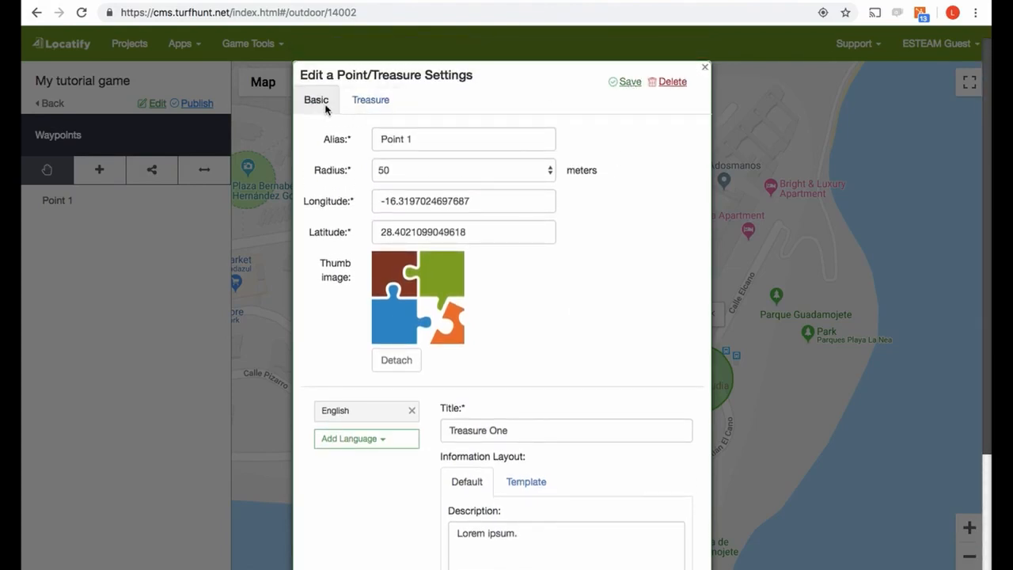
Save Point 1's treasure settings (score 1, Treasure Chest) and close the point editor
click(375, 107)
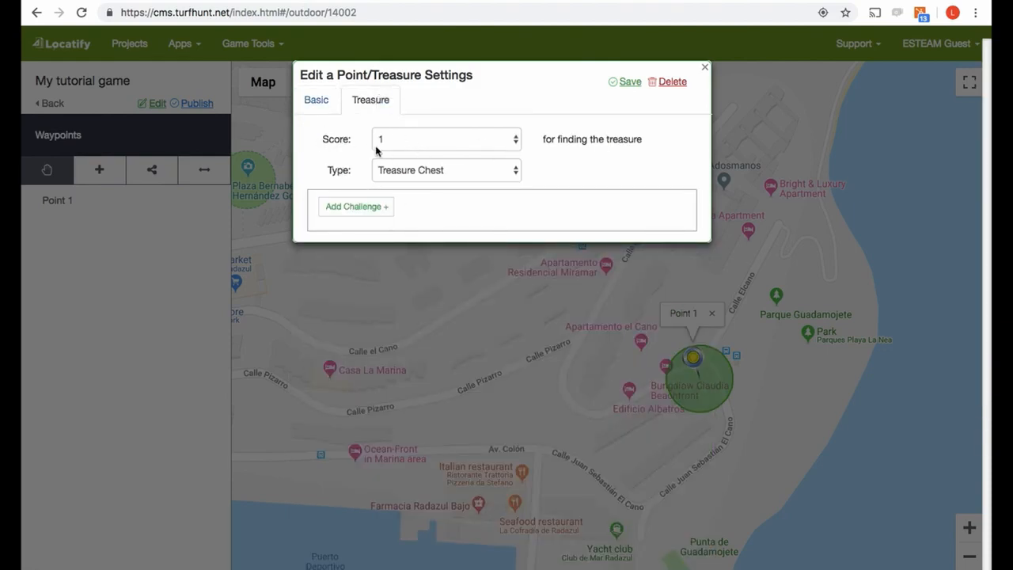
click(629, 82)
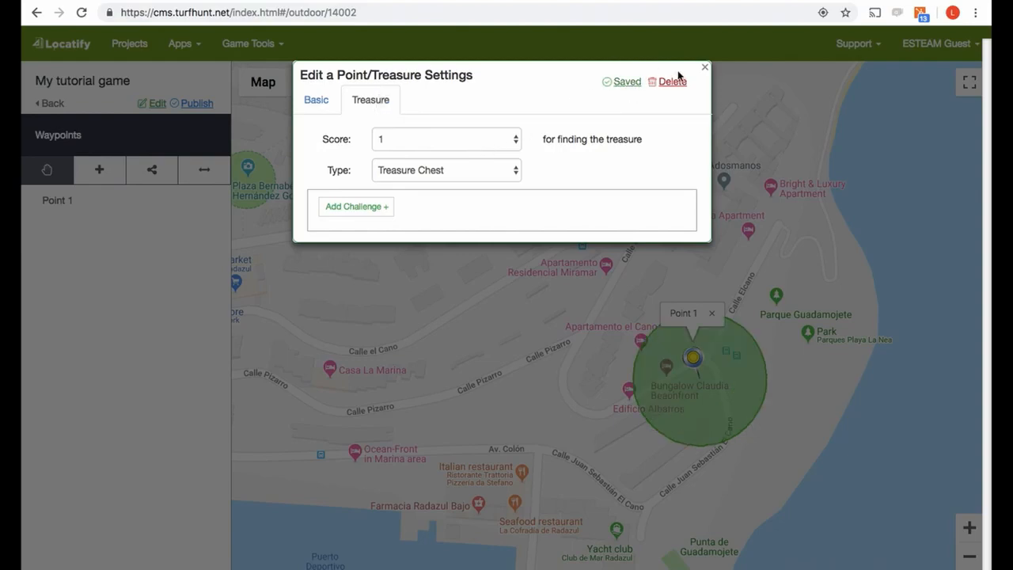
click(704, 68)
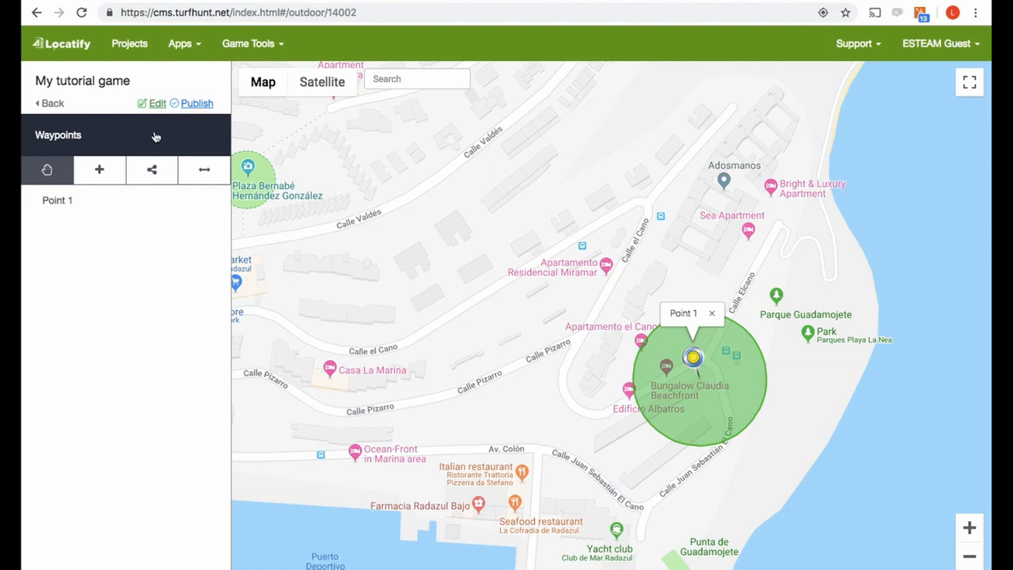
Publish a Test on device version of My tutorial game and select its invitation code
click(198, 104)
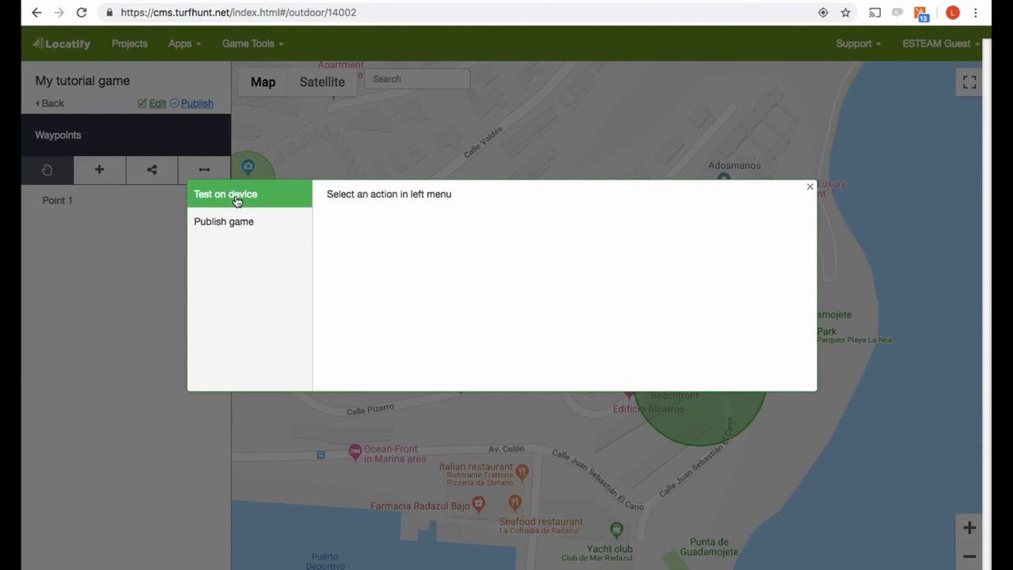
click(236, 202)
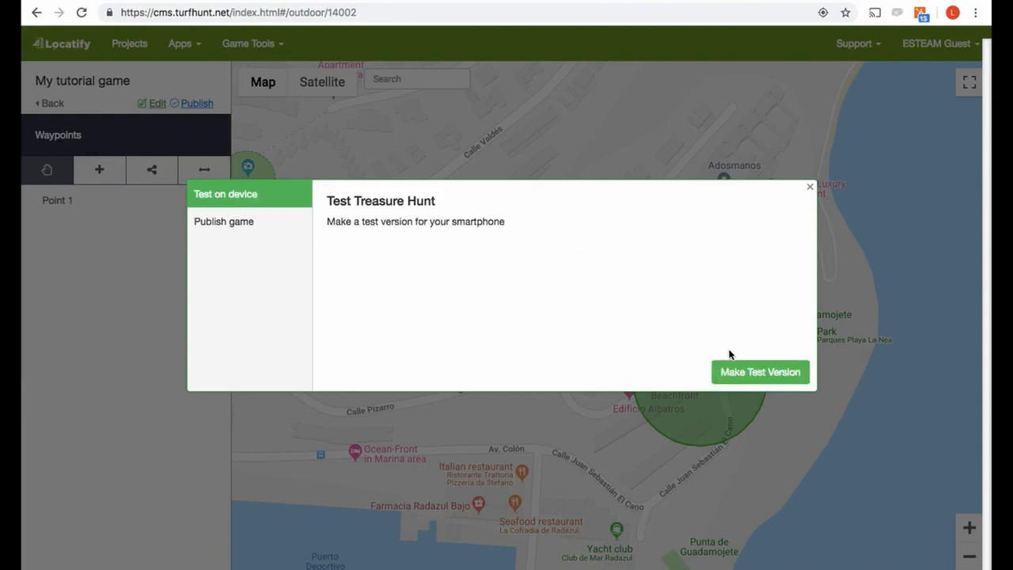
click(775, 378)
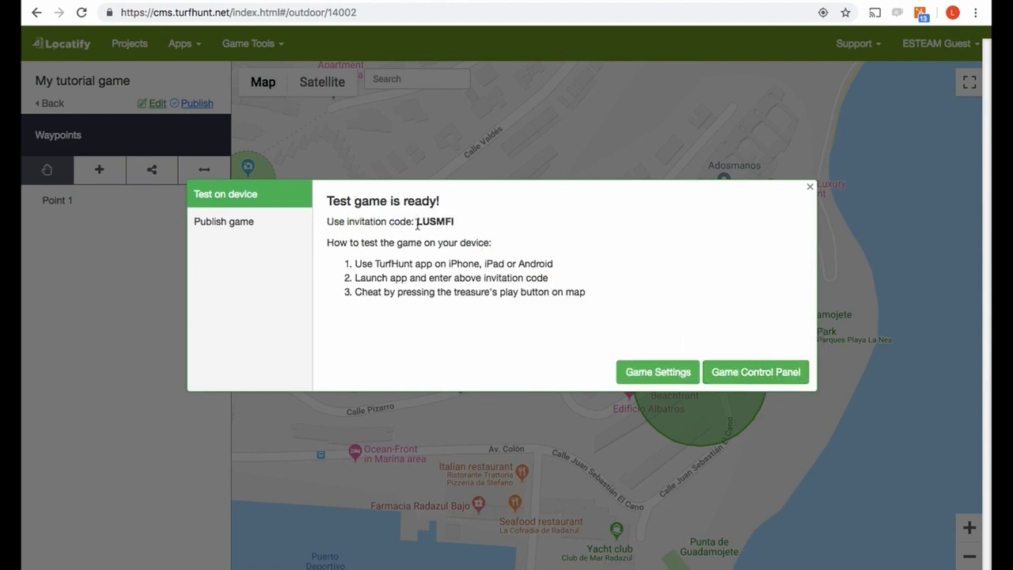
drag(416, 222, 476, 225)
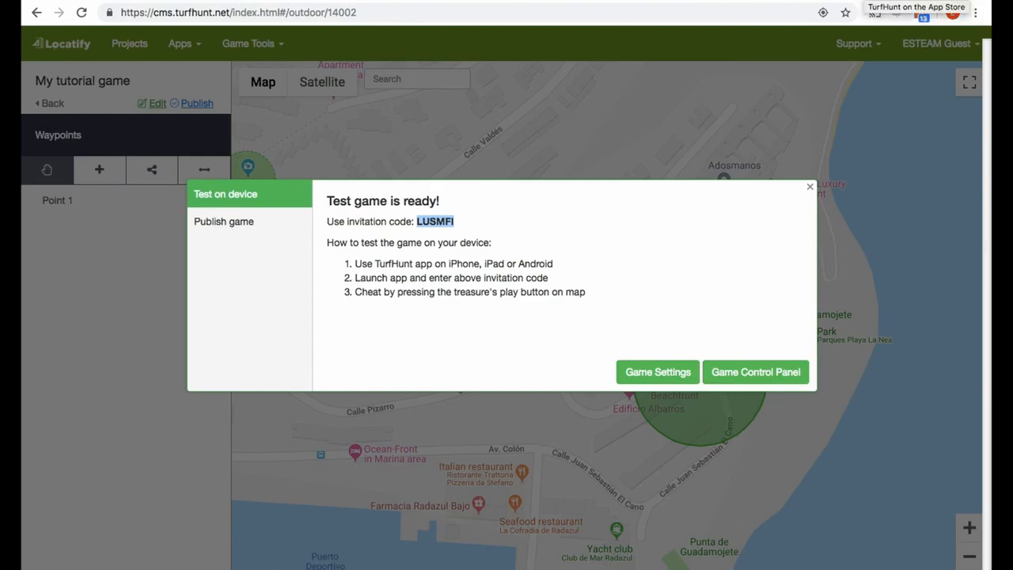
Check the TurfHunt App Store page while the test game's invitation details stay visible
click(862, 1)
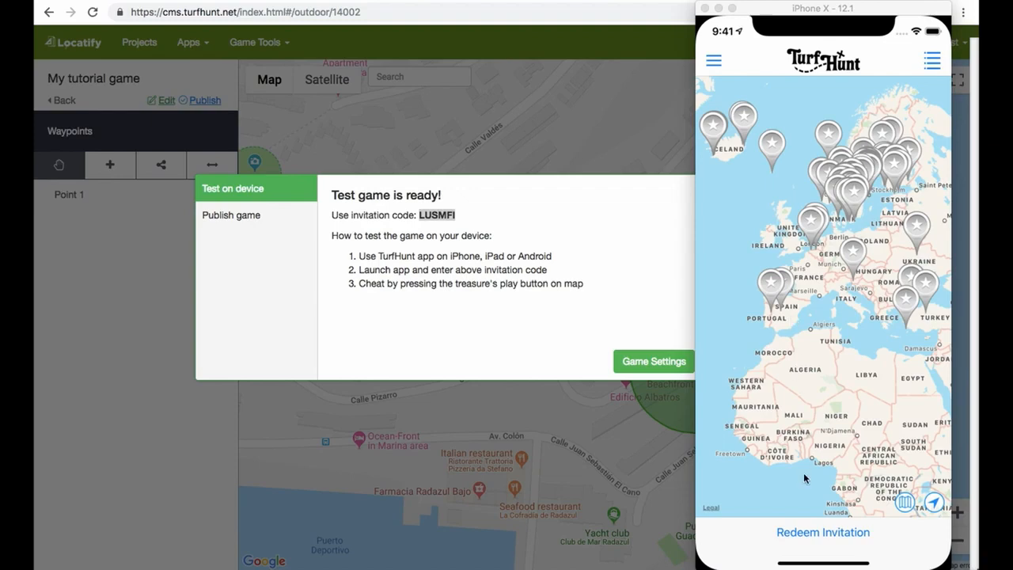
Replace the old code with the new invitation code in TurfHunt's Redeem Invitation and redeem it
click(823, 535)
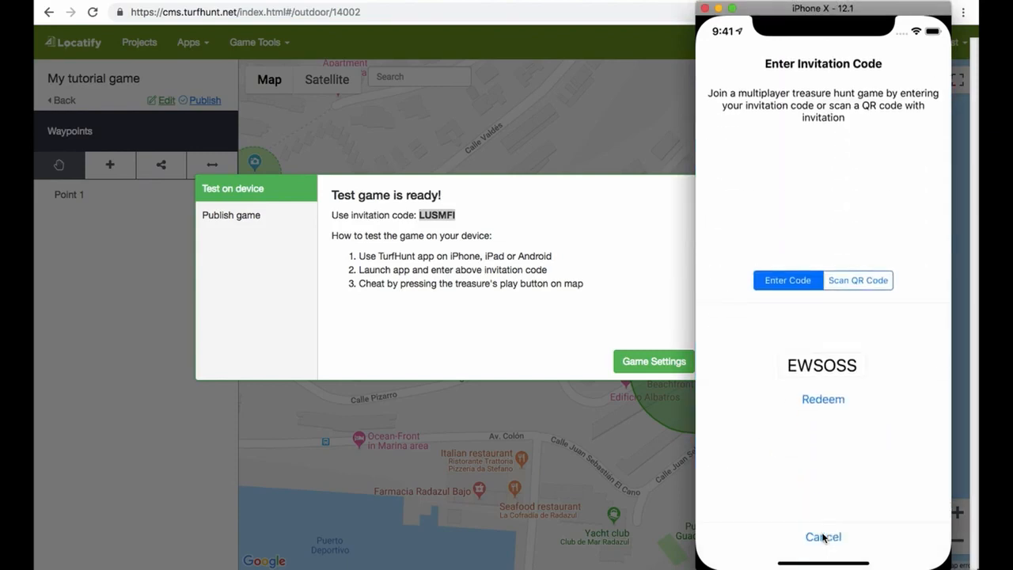
click(854, 364)
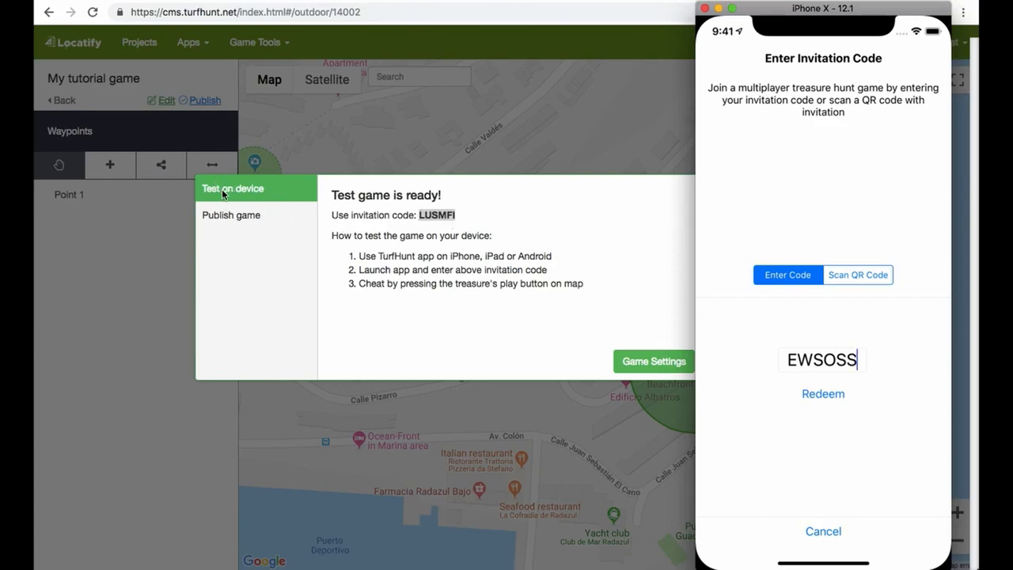
key(BackSpace)
key(BackSpace)
key(BackSpace)
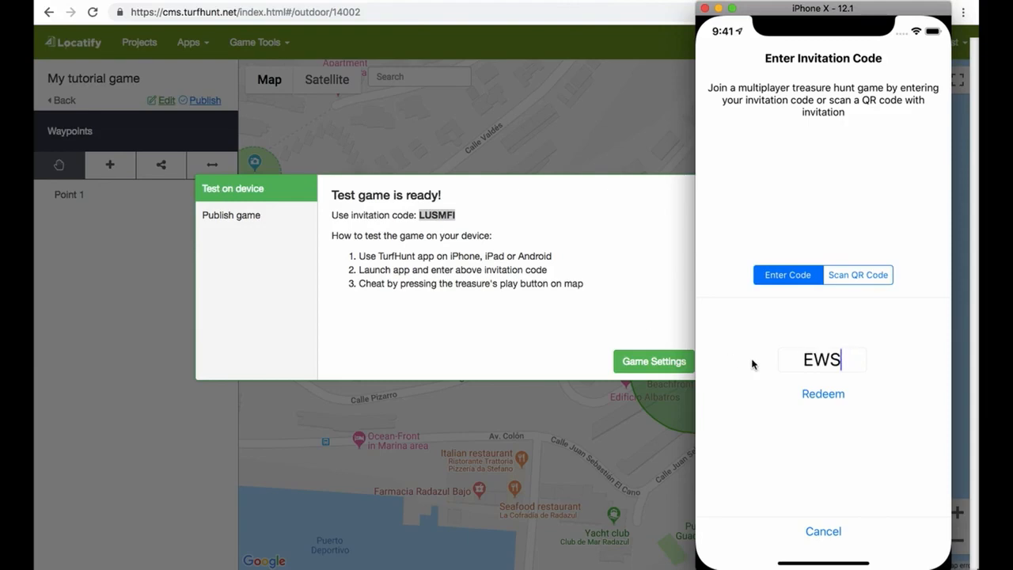
key(BackSpace)
key(BackSpace)
key(BackSpace)
text(LUSMFI)
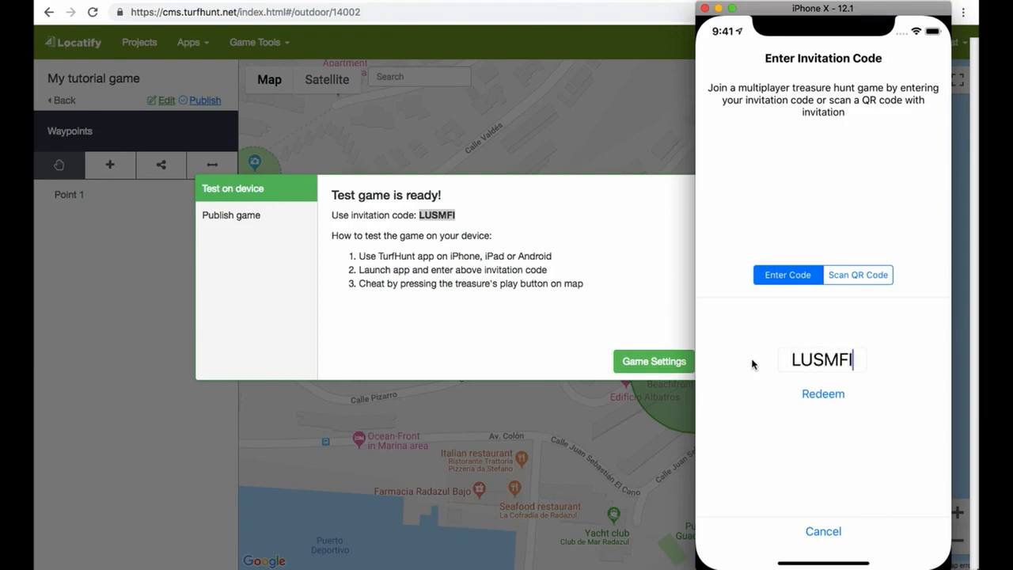
click(823, 393)
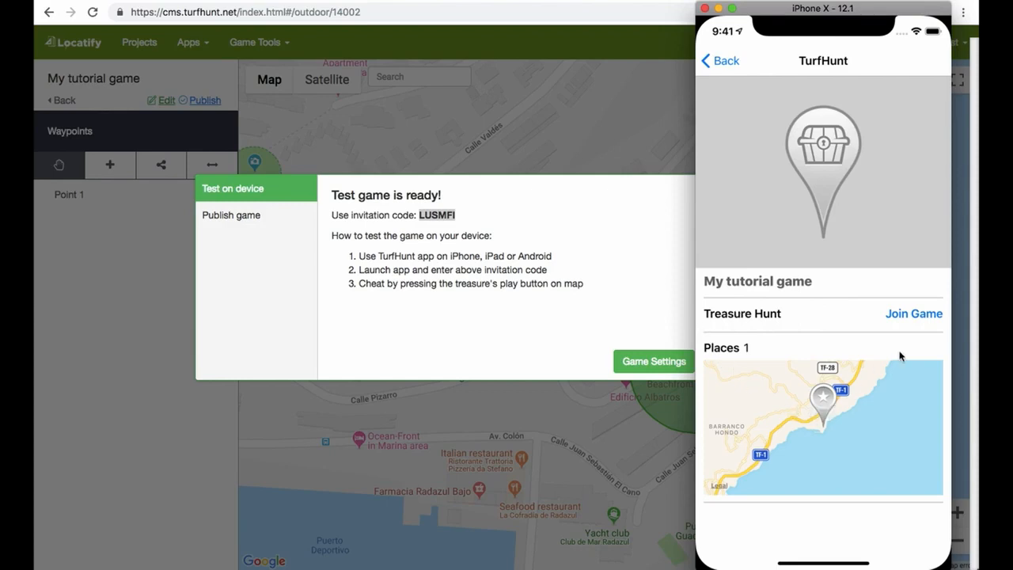
Join My tutorial game, confirm the player name, and start the game now
click(912, 314)
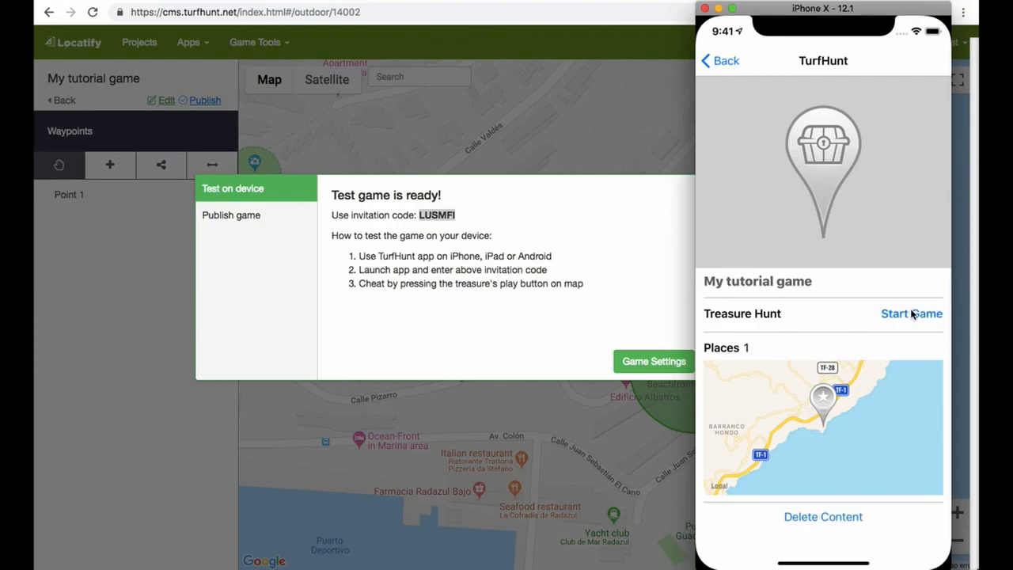
click(912, 314)
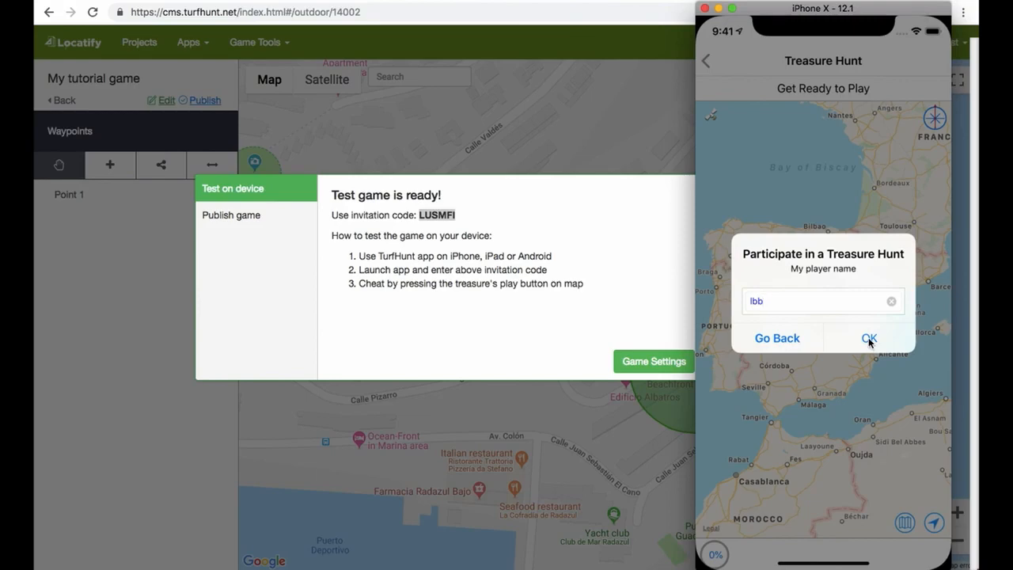
click(870, 341)
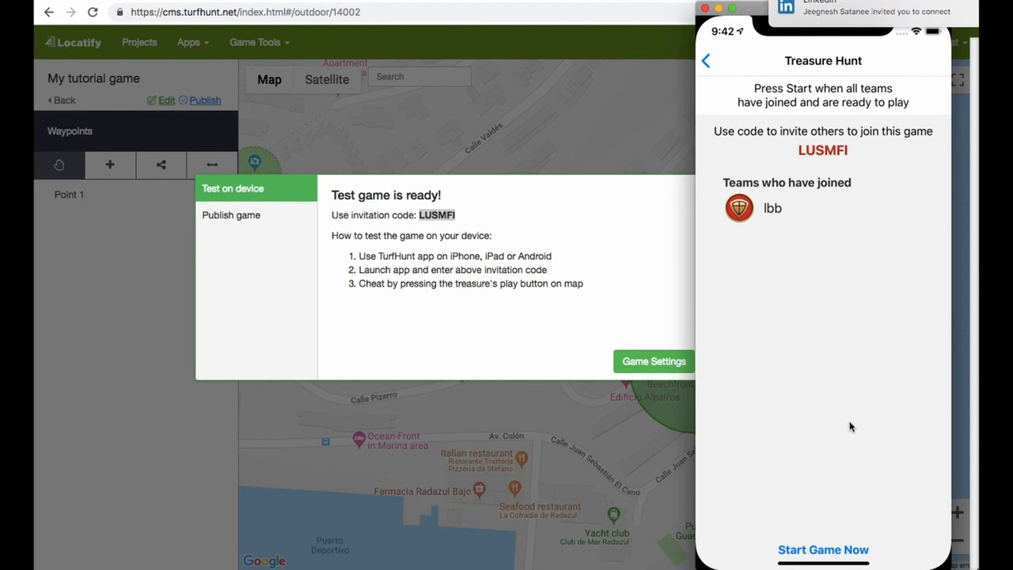
click(819, 552)
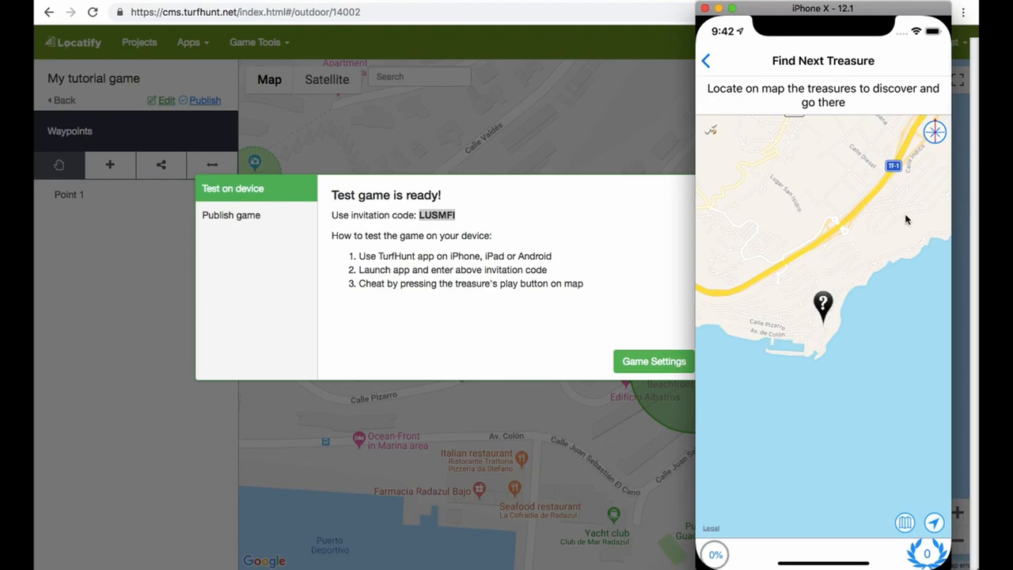
Collect Treasure One from its map marker without going on site and play its audio clip
click(823, 305)
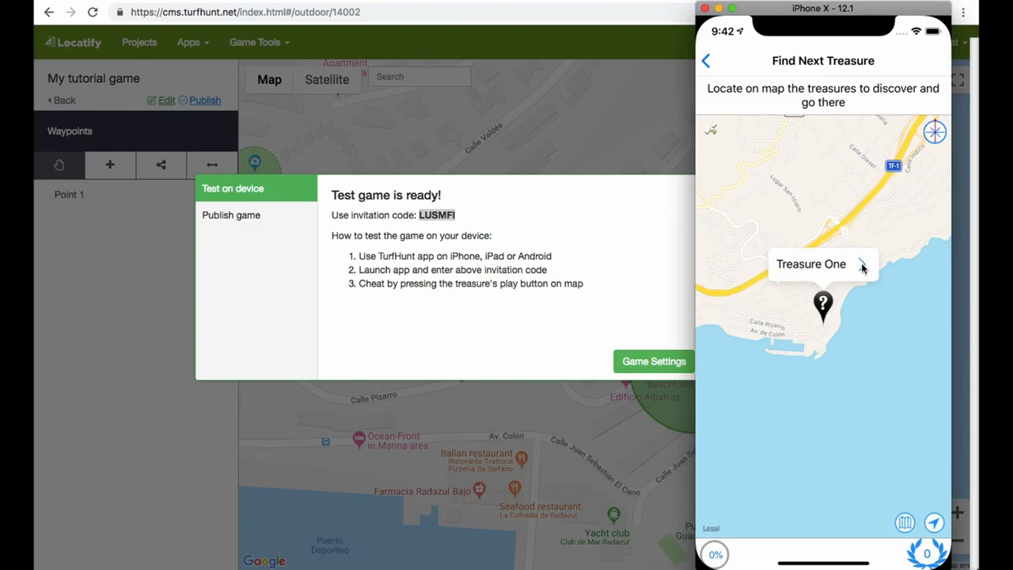
click(862, 270)
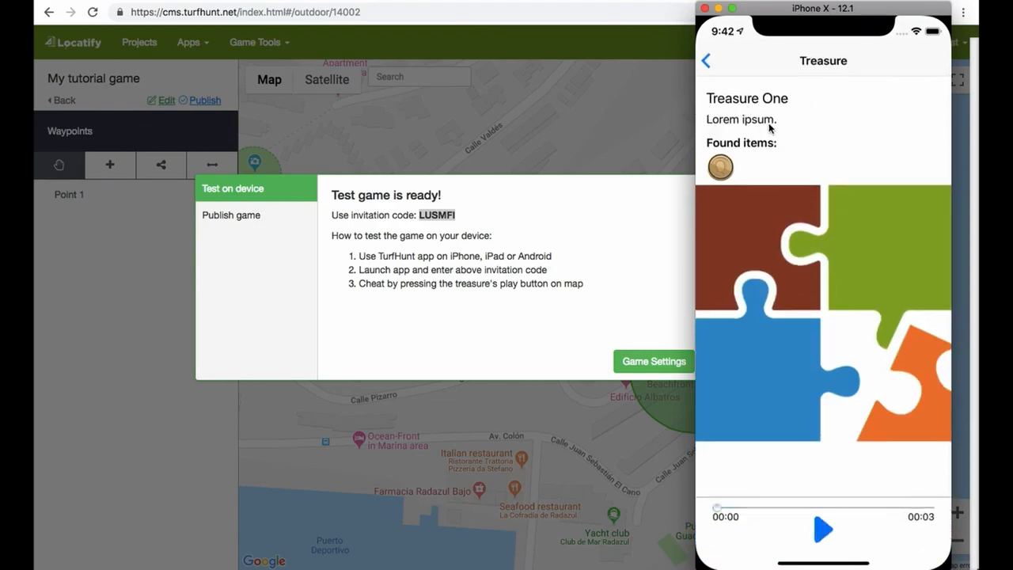
click(824, 534)
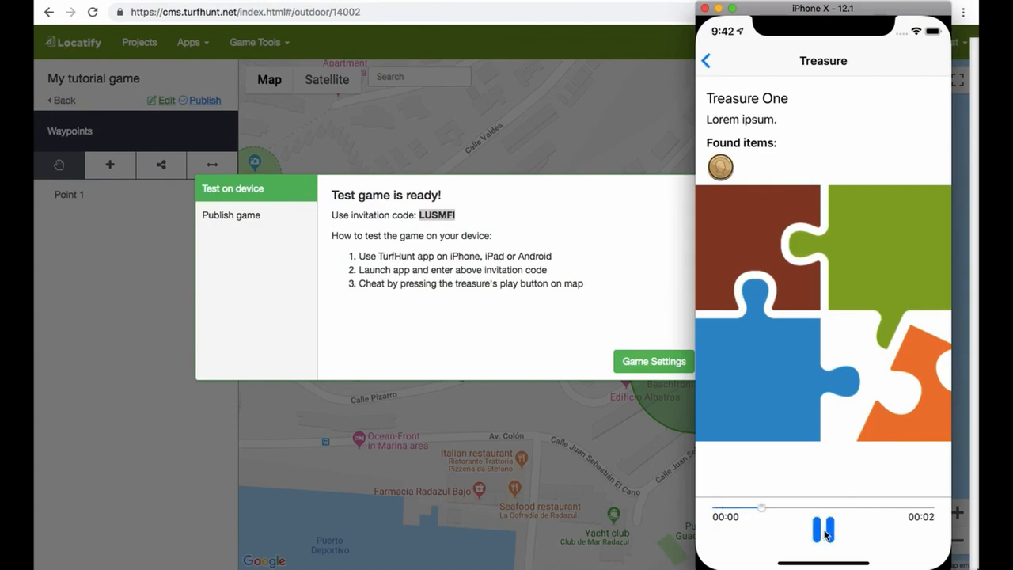